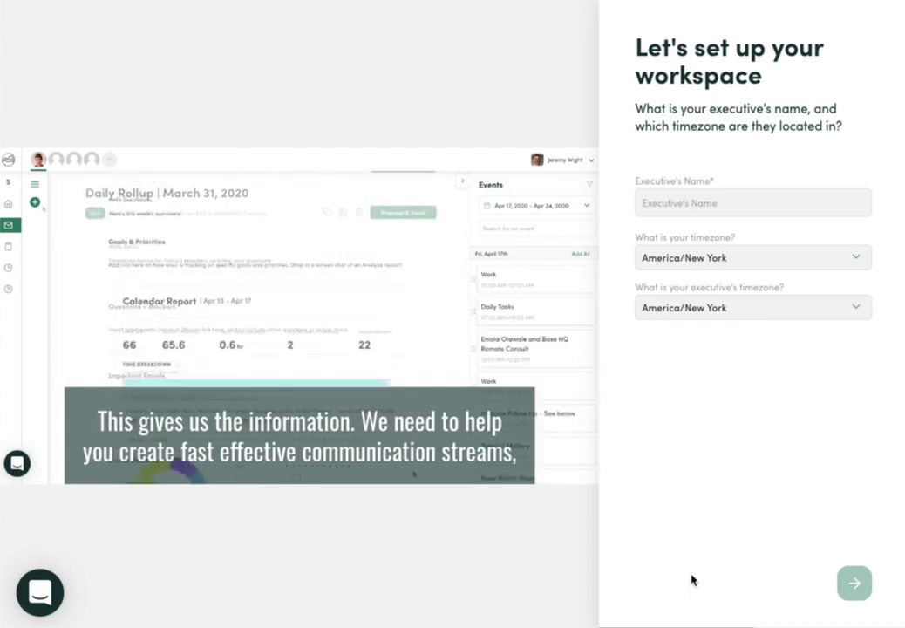
# Step: Enter the executive's full name in Executive's Name, correcting a typo
pyautogui.click(733, 203)
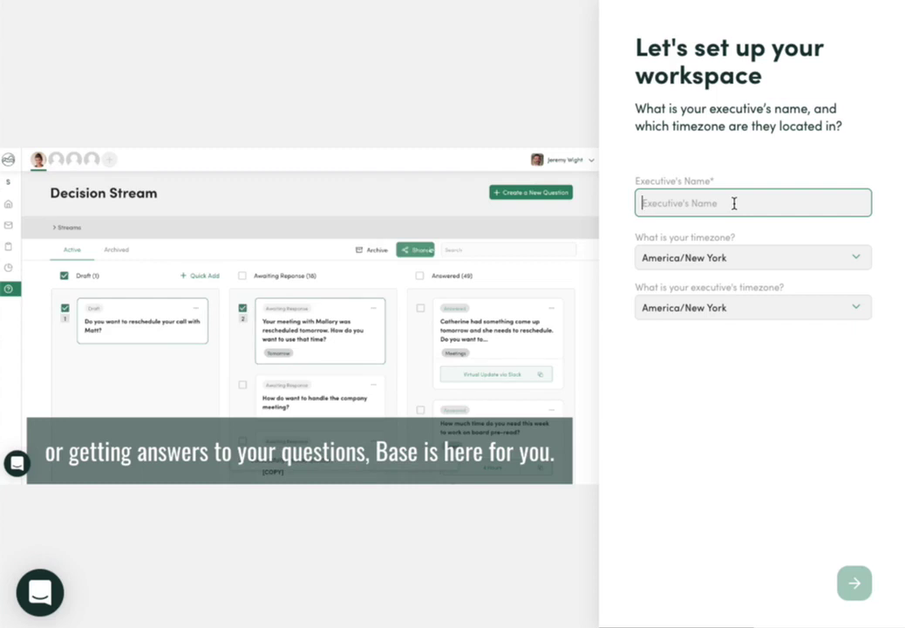
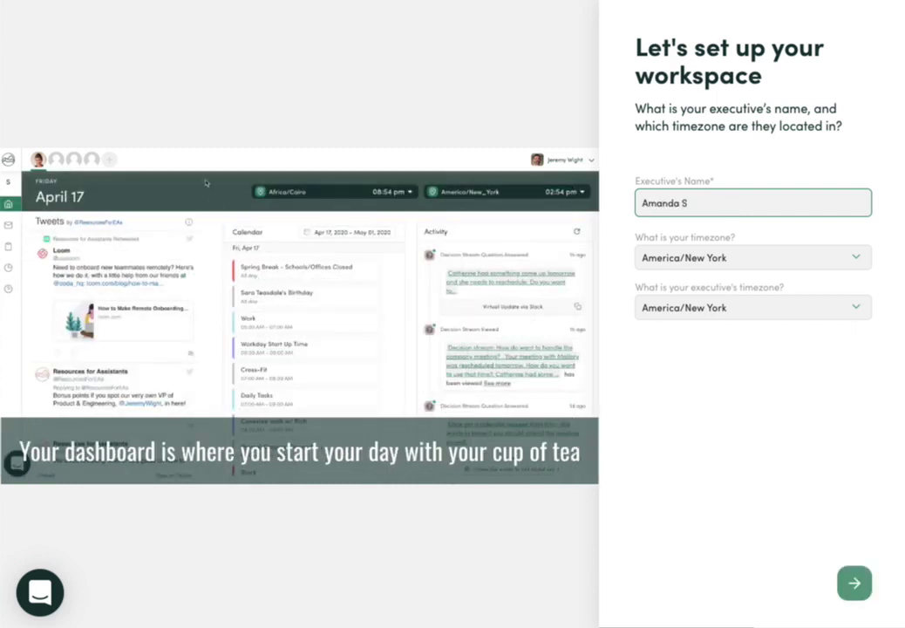
# Step: Set your timezone to America/Indianapolis and the executive's timezone to America/Los Angeles
pyautogui.click(758, 258)
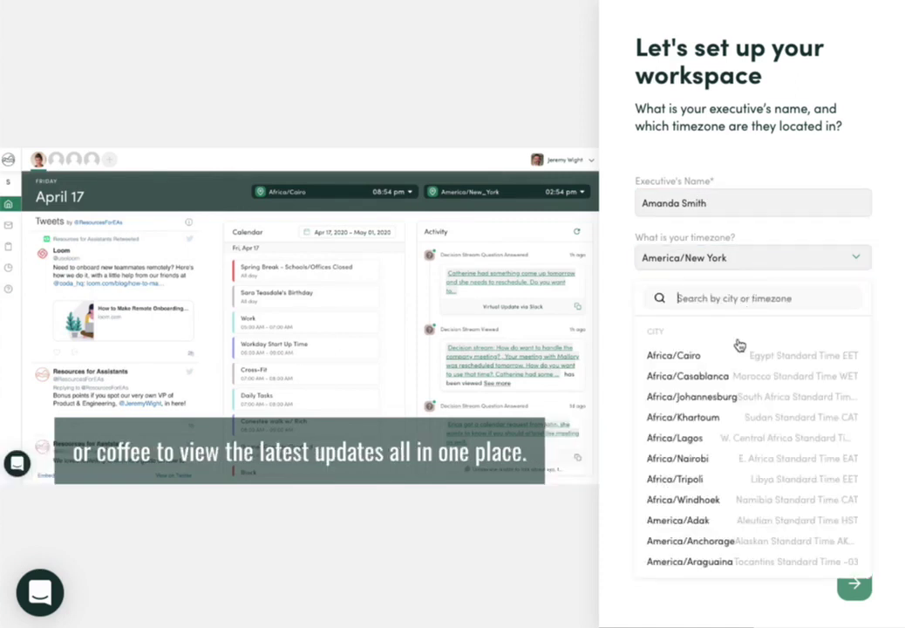
pyautogui.write('ne')
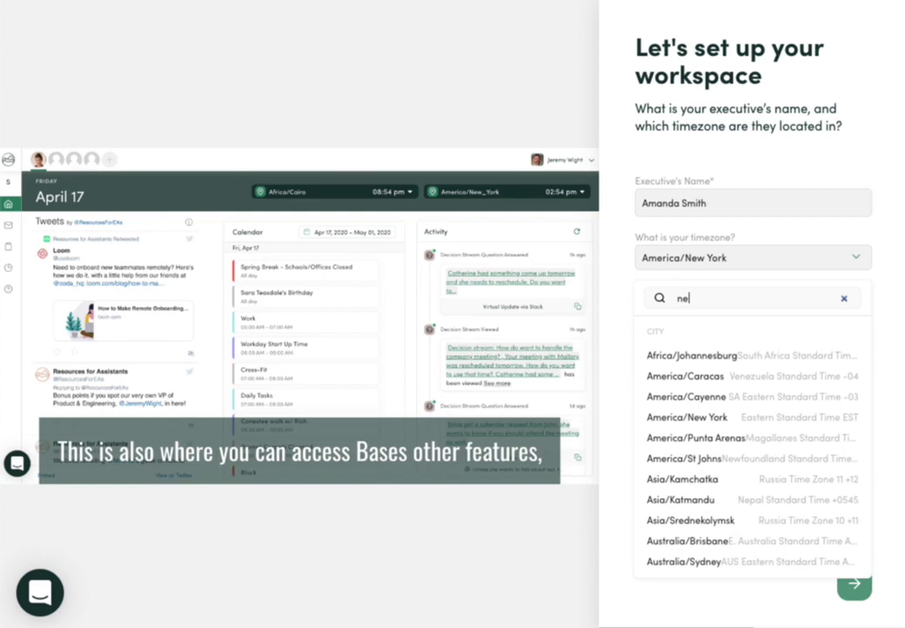
pyautogui.press('BackSpace')
pyautogui.press('BackSpace')
pyautogui.write('est')
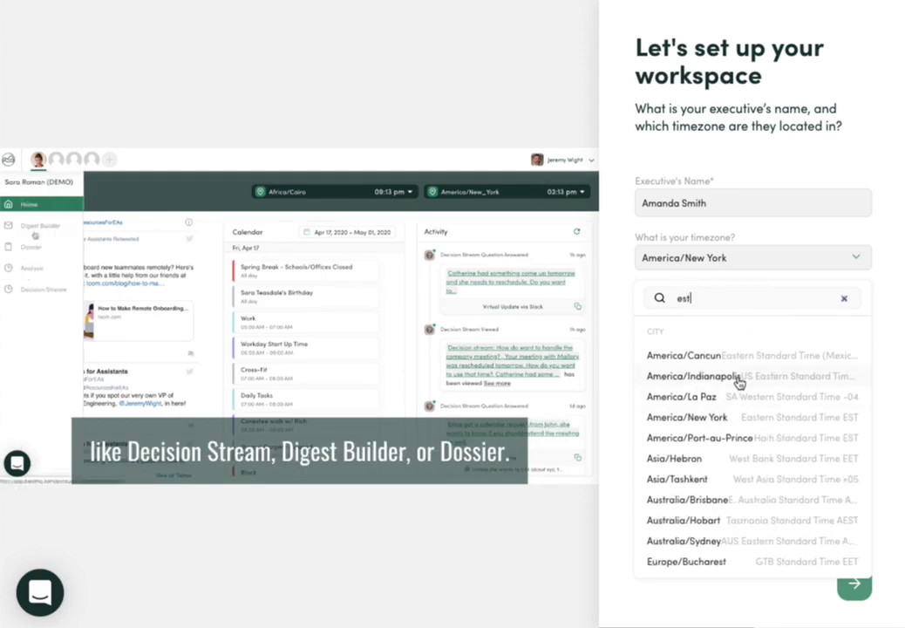
pyautogui.click(689, 376)
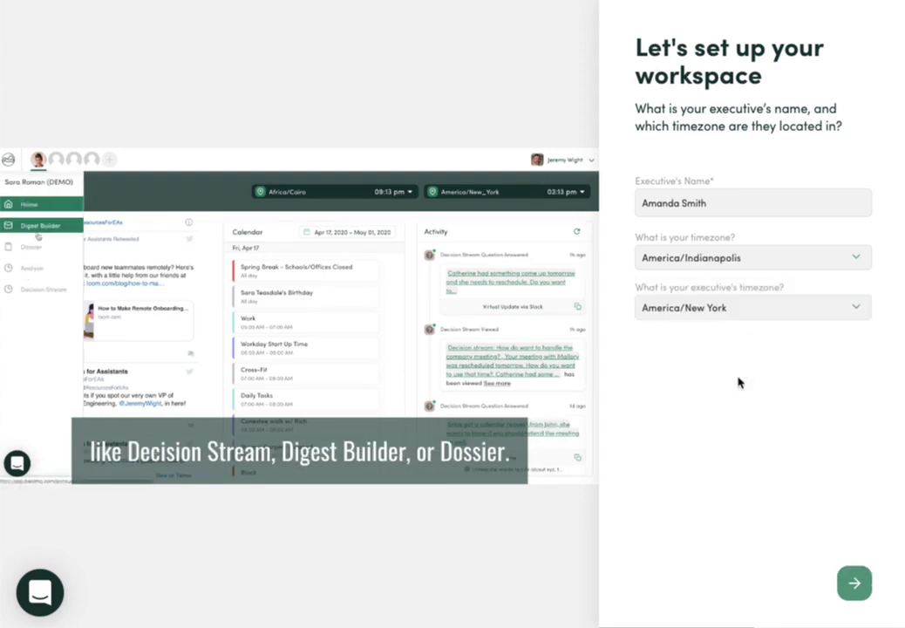
pyautogui.click(745, 320)
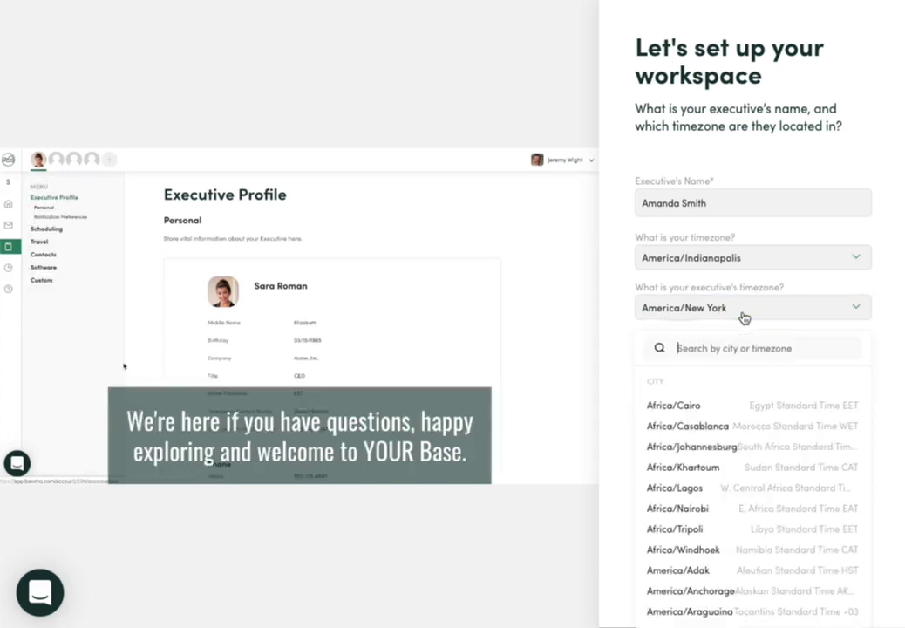
pyautogui.write('los')
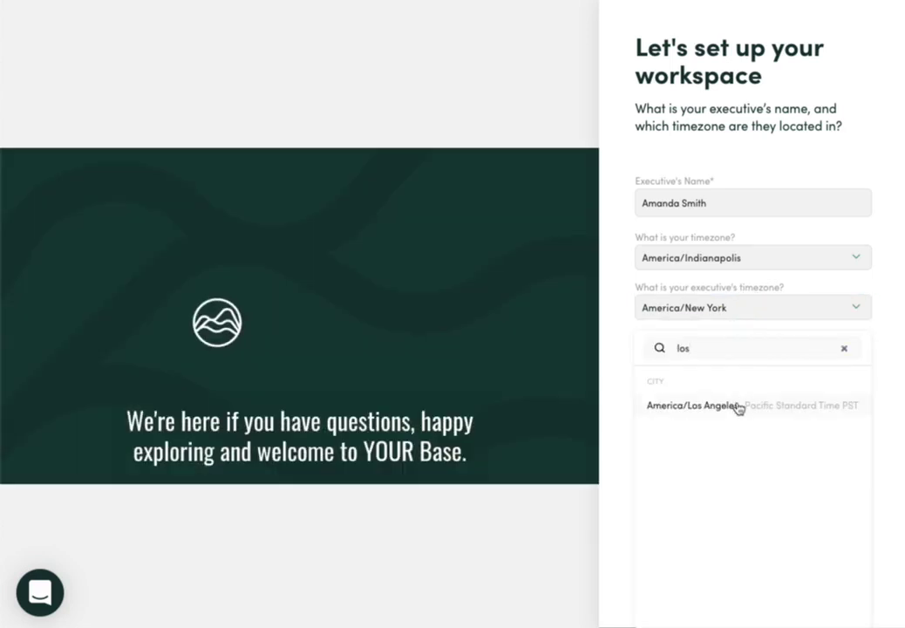
pyautogui.click(735, 404)
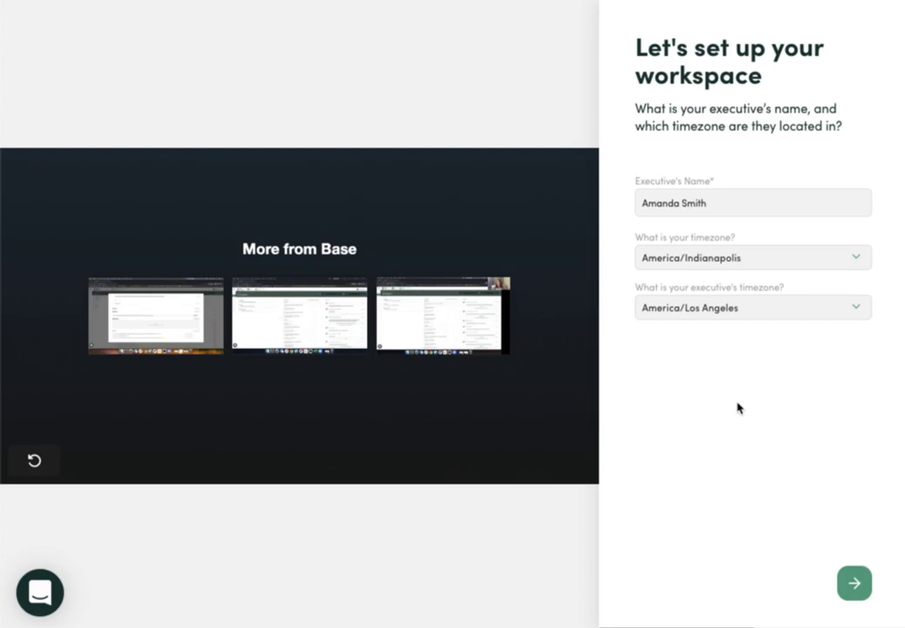
# Step: Move on to the calendar step and connect a Gmail account under Connected Accounts
pyautogui.click(855, 586)
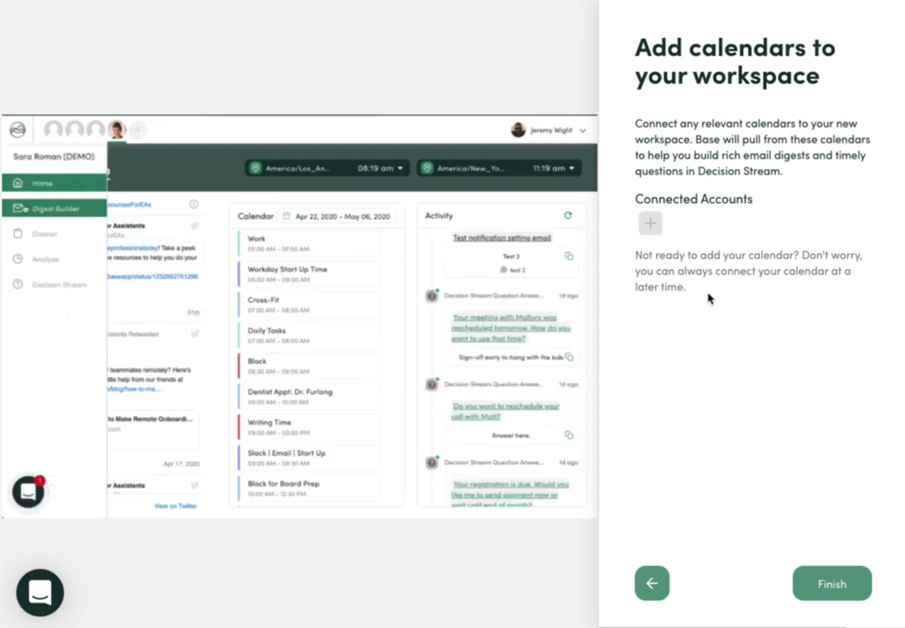
pyautogui.click(649, 225)
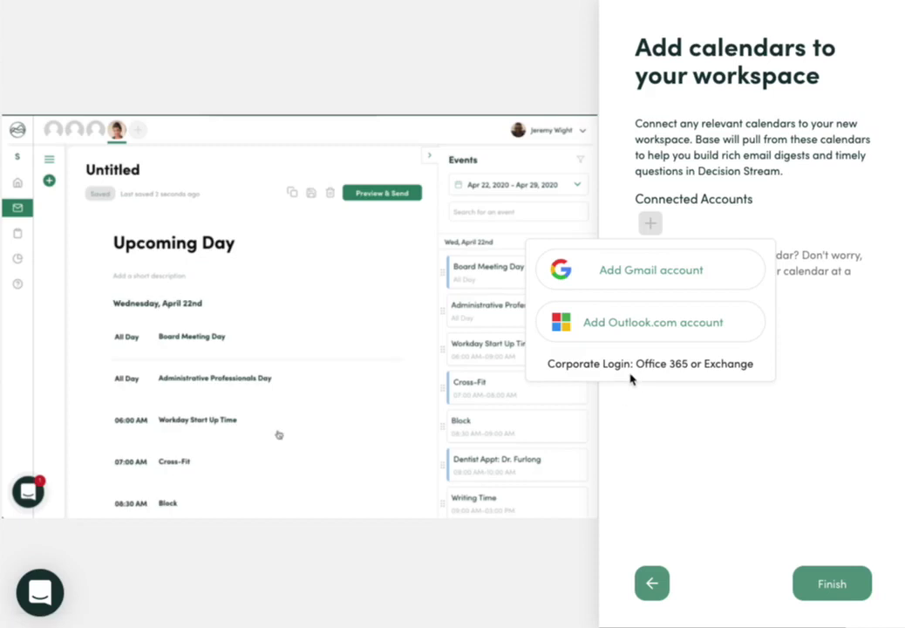
pyautogui.click(673, 275)
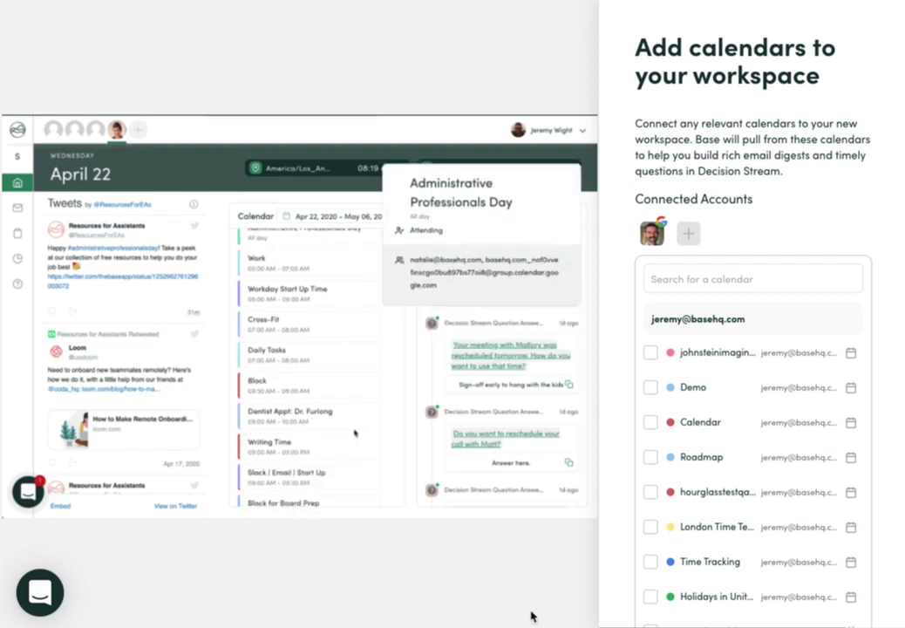
# Step: Look over the connected calendars, then dismiss the add-account options without adding one
pyautogui.scroll(-2, 691, 422)
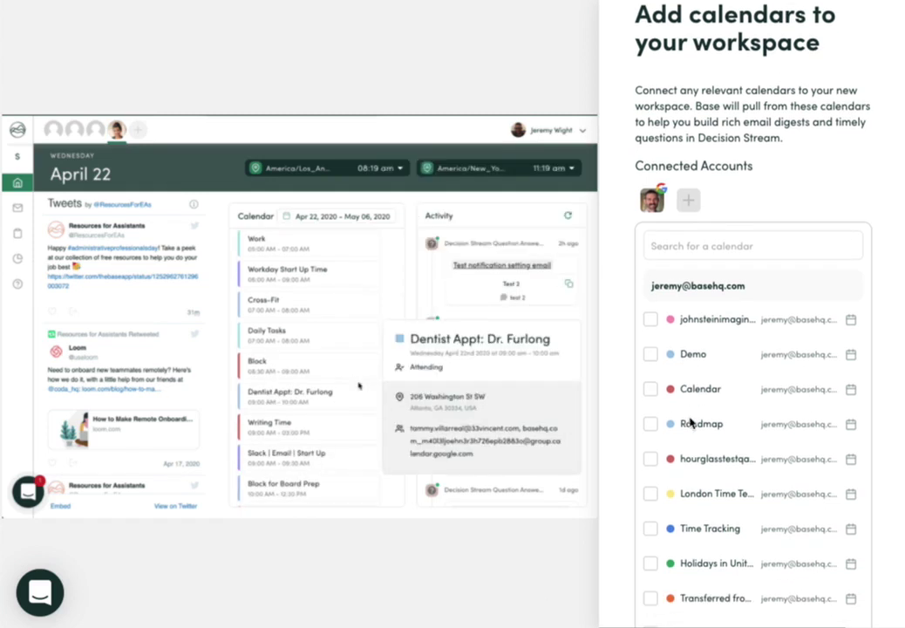
pyautogui.scroll(1, 690, 422)
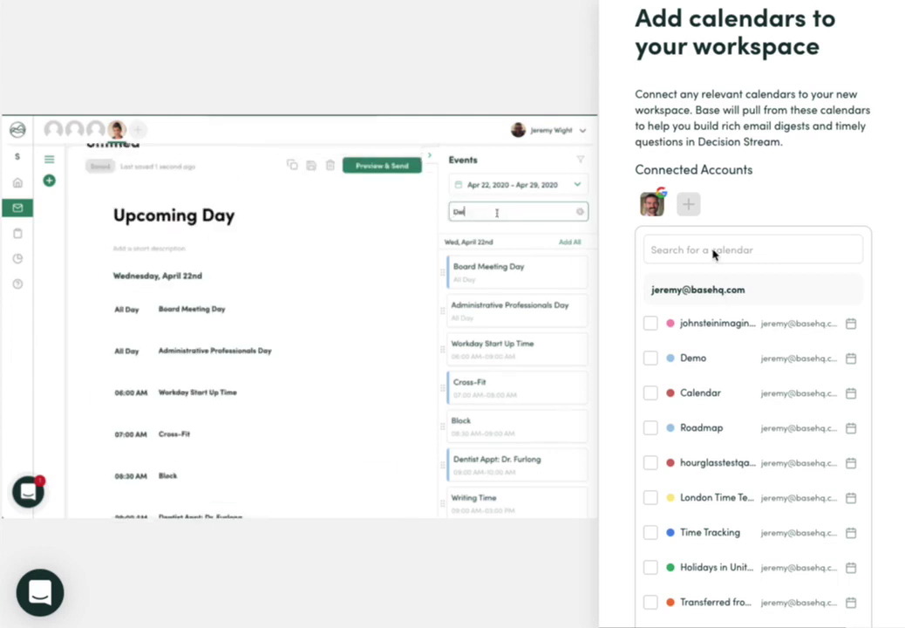
pyautogui.click(688, 206)
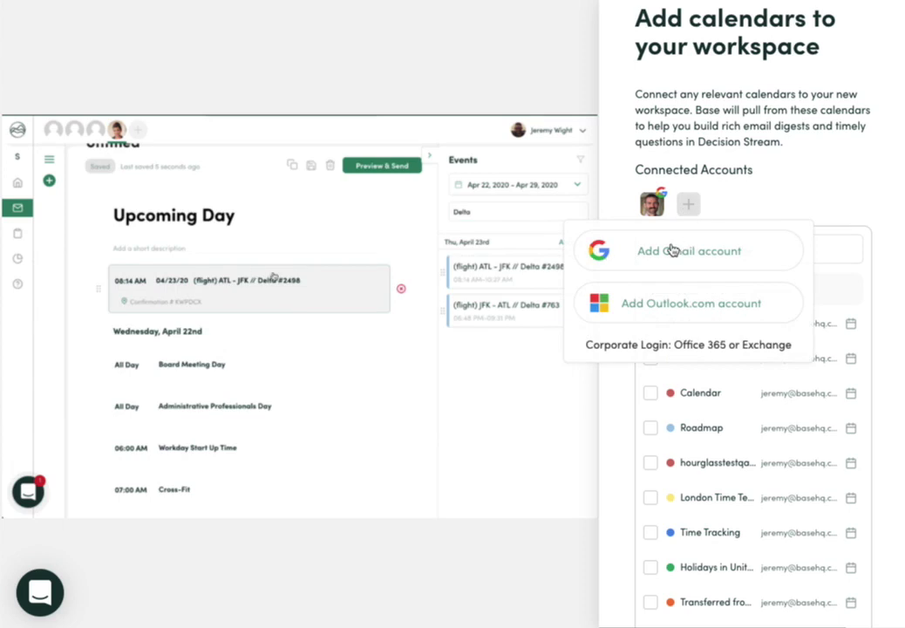
pyautogui.click(826, 183)
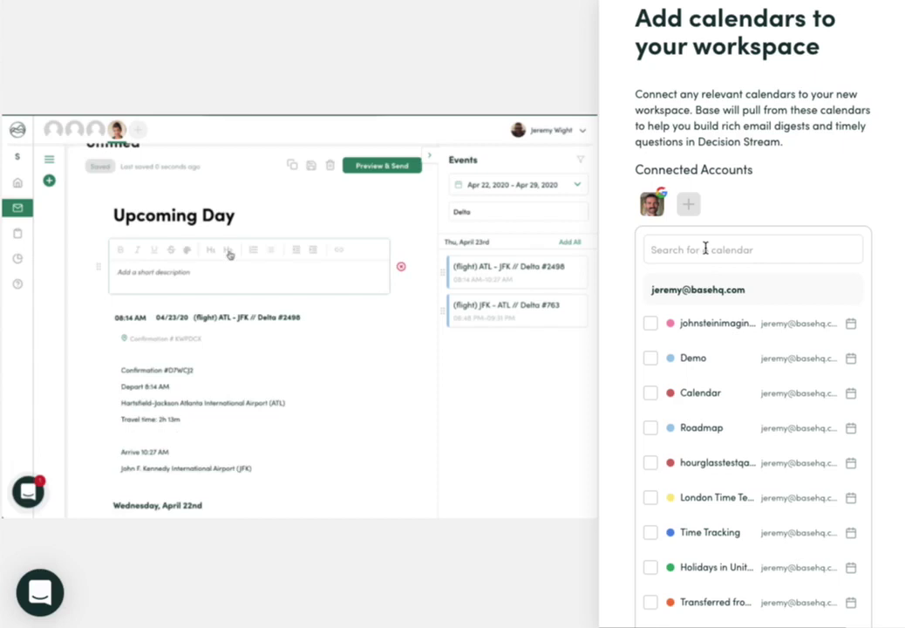
# Step: Search 'demo' and tick the Demo and Base Demo Calendar calendars
pyautogui.click(703, 248)
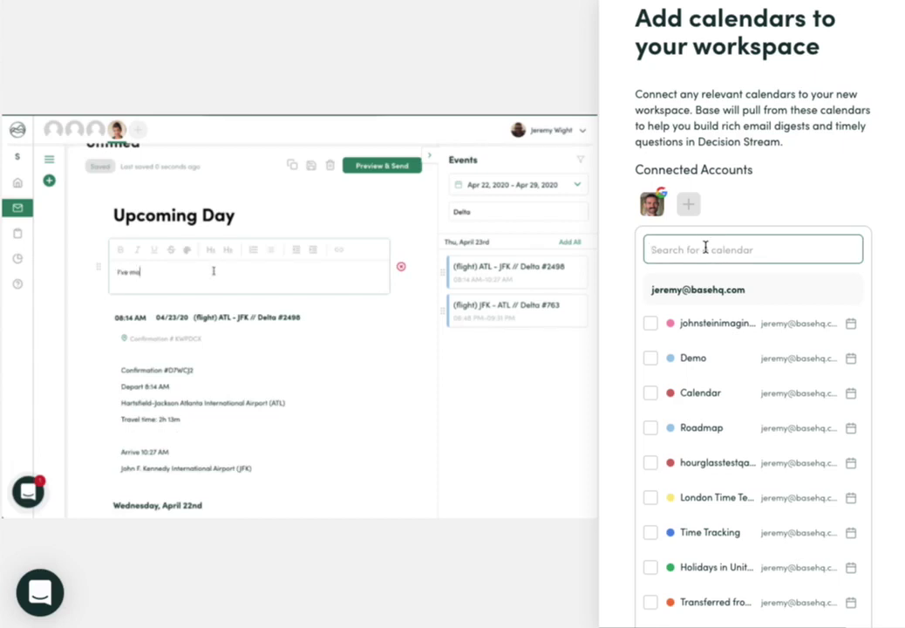
pyautogui.write('de')
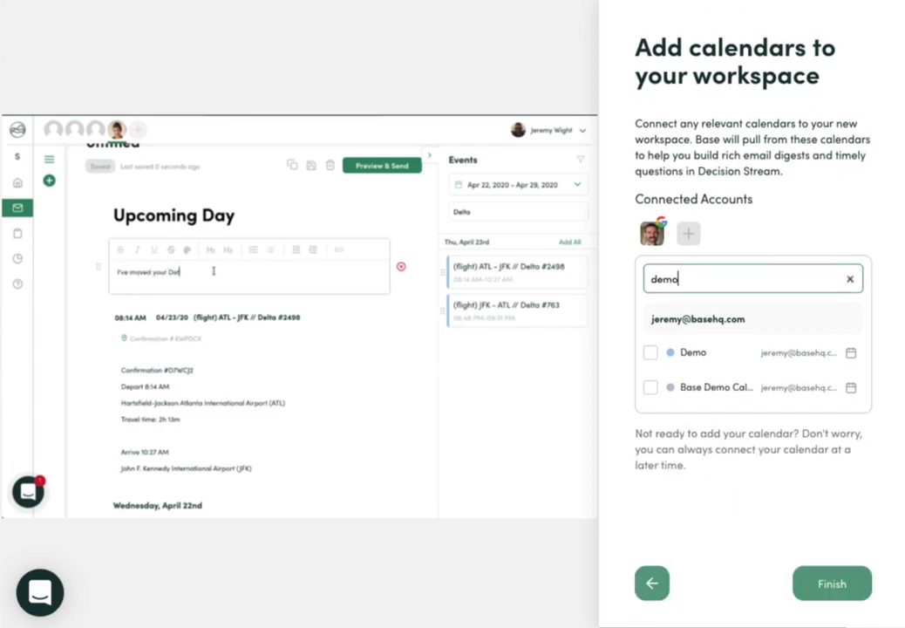
pyautogui.write('mo')
pyautogui.click(650, 353)
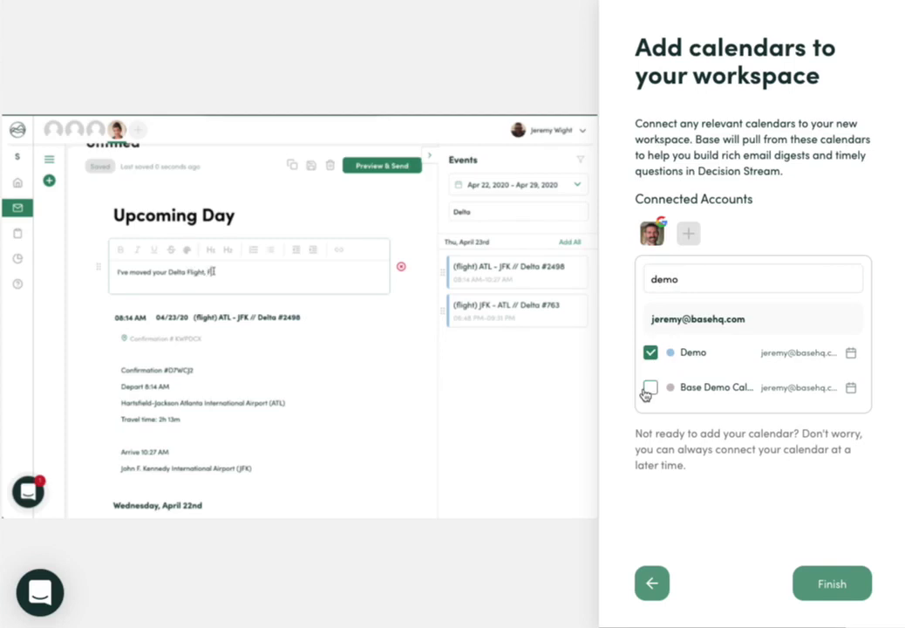
pyautogui.click(651, 391)
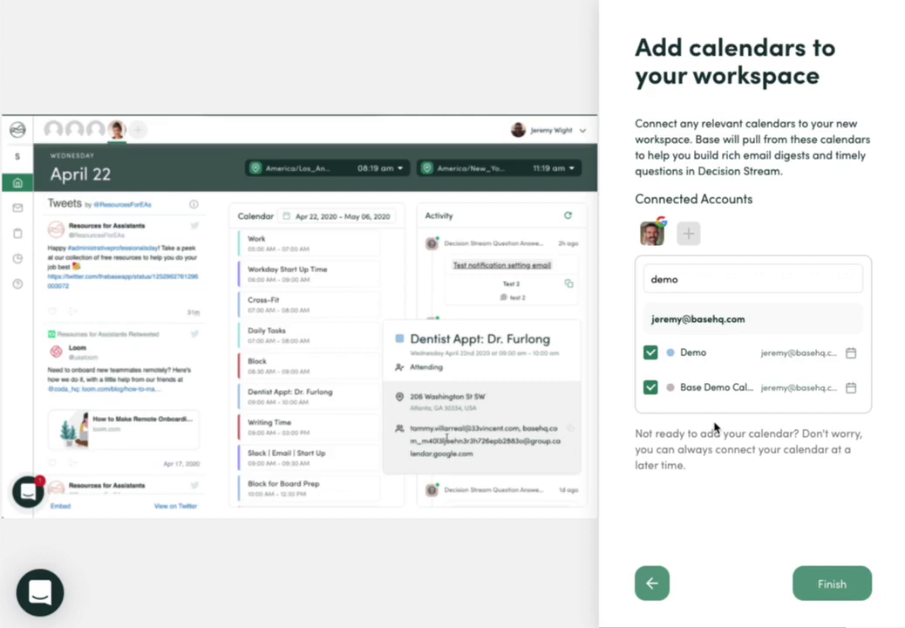
# Step: Finish the setup and close the Digest 2.0 announcement modal
pyautogui.click(839, 585)
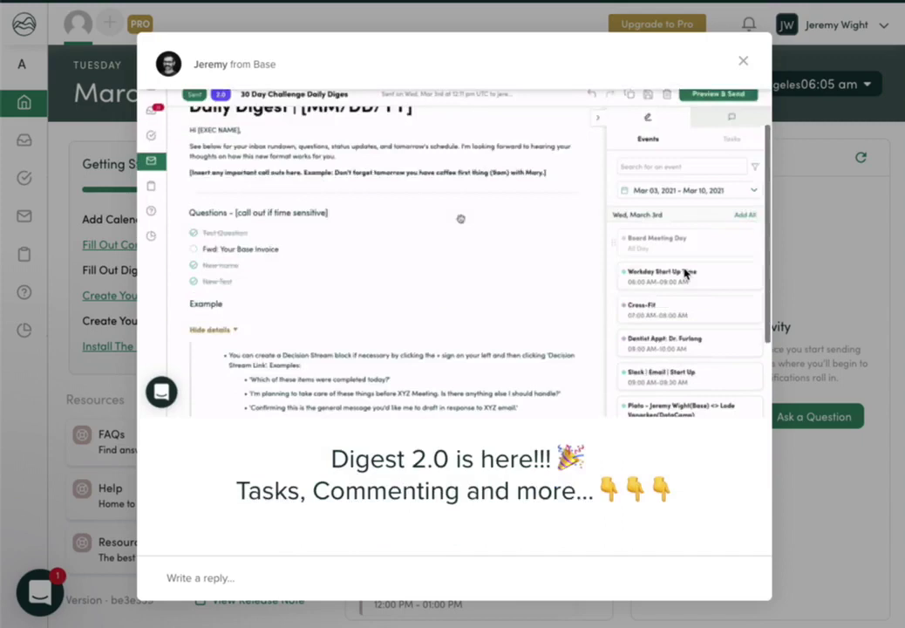
pyautogui.scroll(-4, 686, 273)
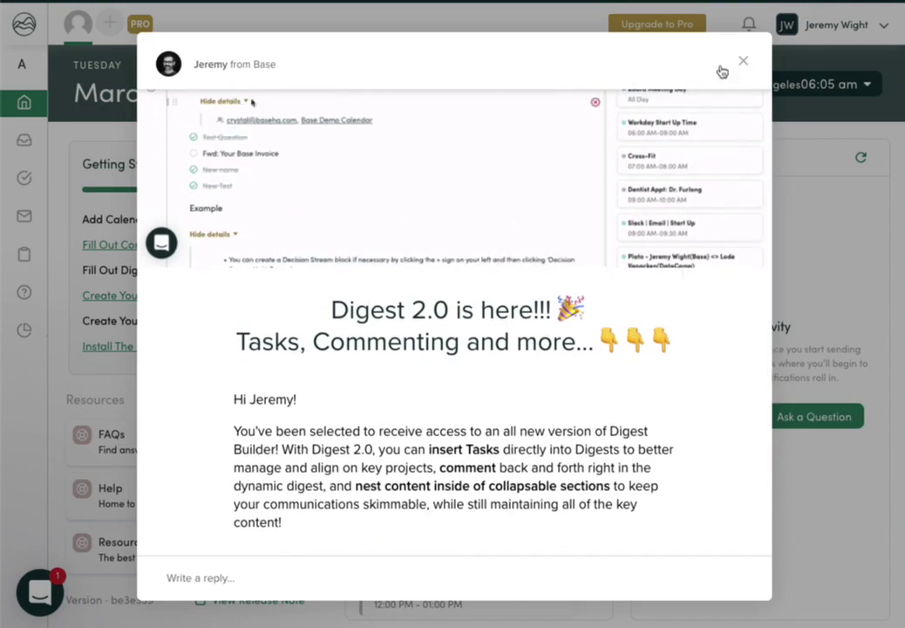
pyautogui.click(742, 61)
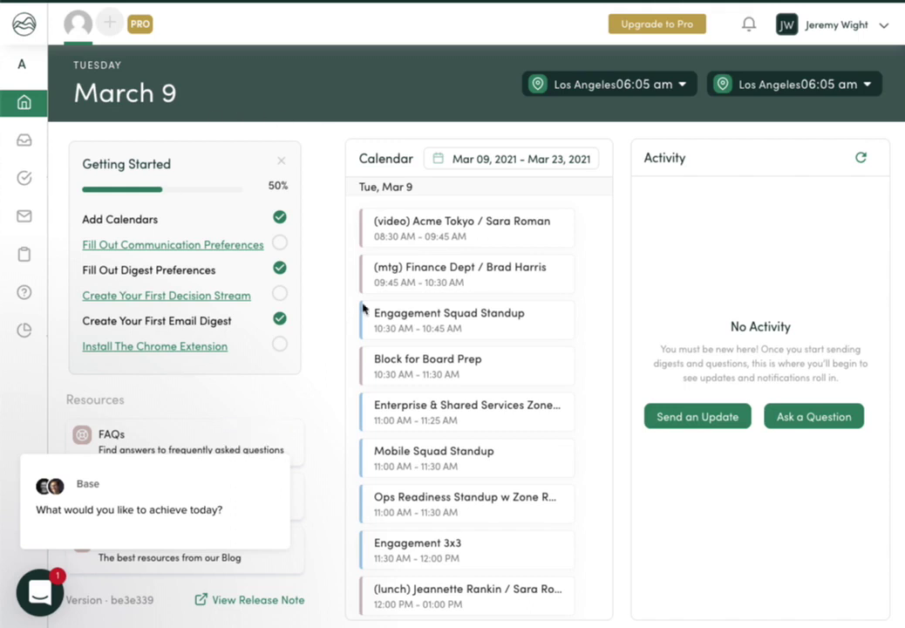
# Step: Scroll the Calendar list and view the Ops Readiness Standup meeting's details card
pyautogui.scroll(-2, 441, 262)
pyautogui.scroll(-2, 443, 257)
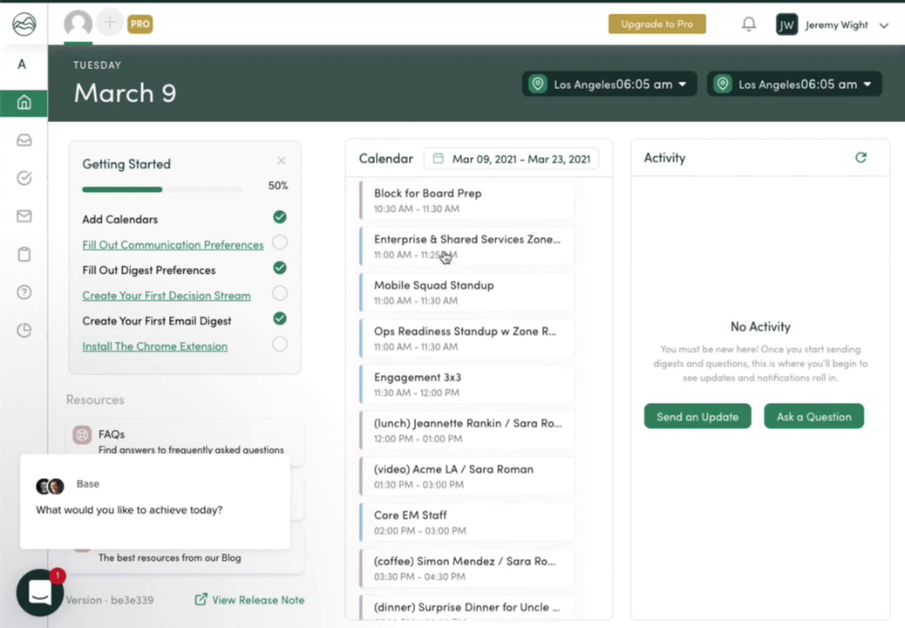
pyautogui.click(471, 340)
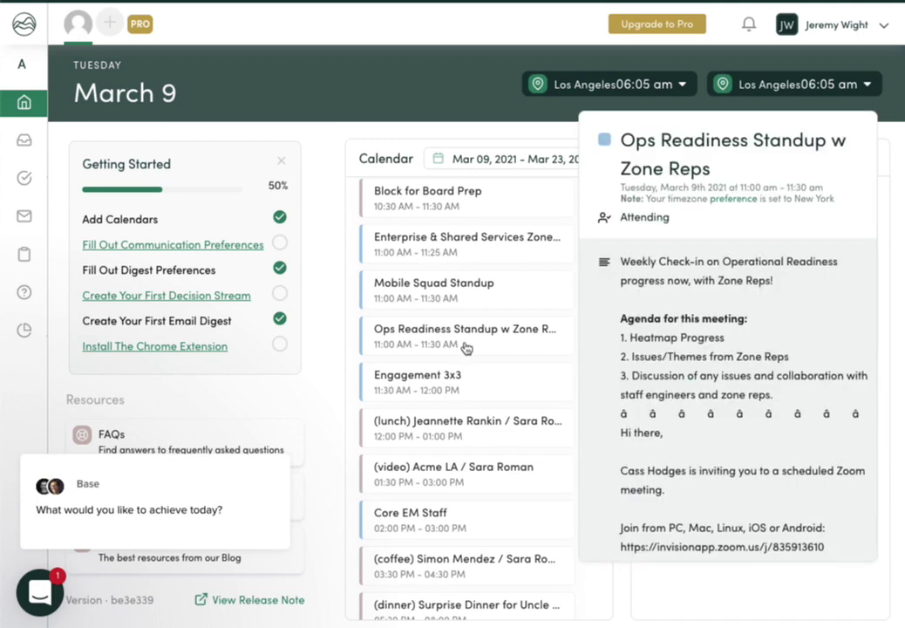
pyautogui.scroll(-1, 462, 438)
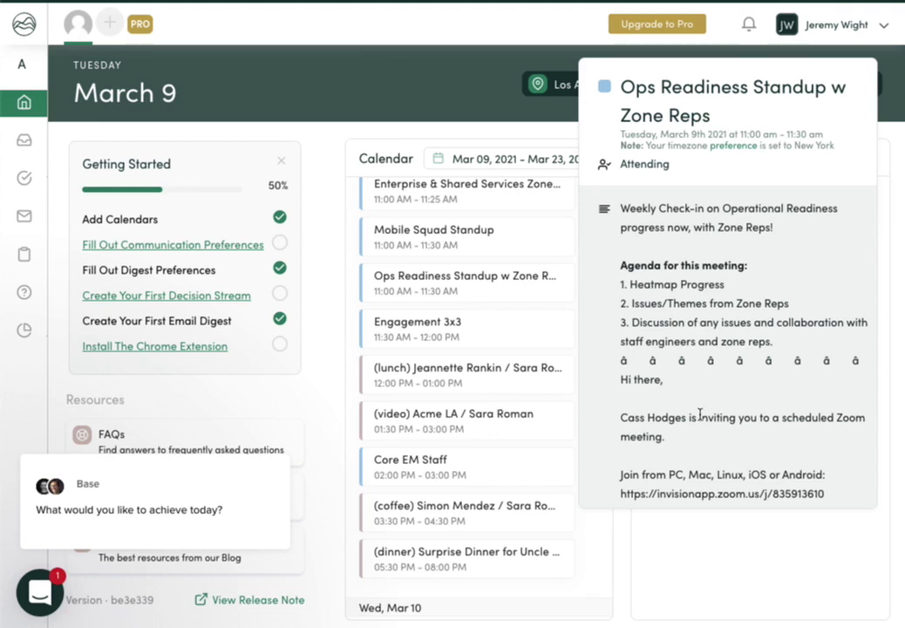
pyautogui.scroll(-10, 689, 357)
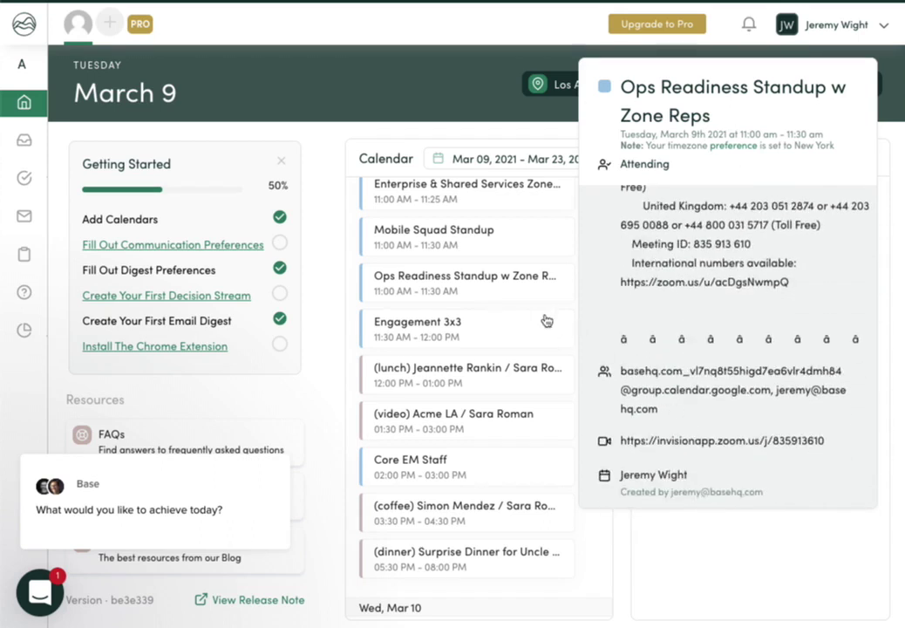
pyautogui.moveTo(545, 238)
pyautogui.scroll(3, 547, 240)
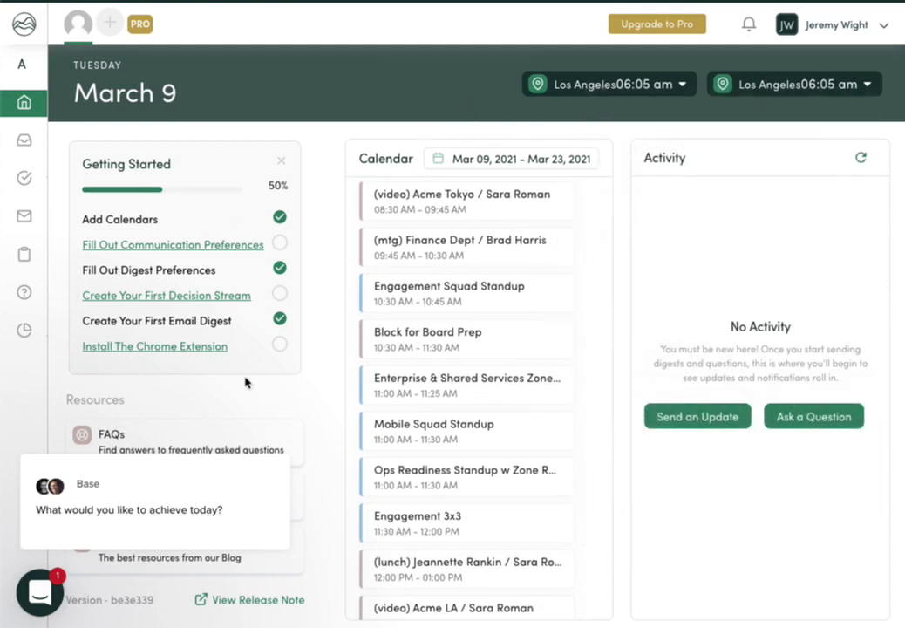
pyautogui.moveTo(273, 462)
pyautogui.click(266, 436)
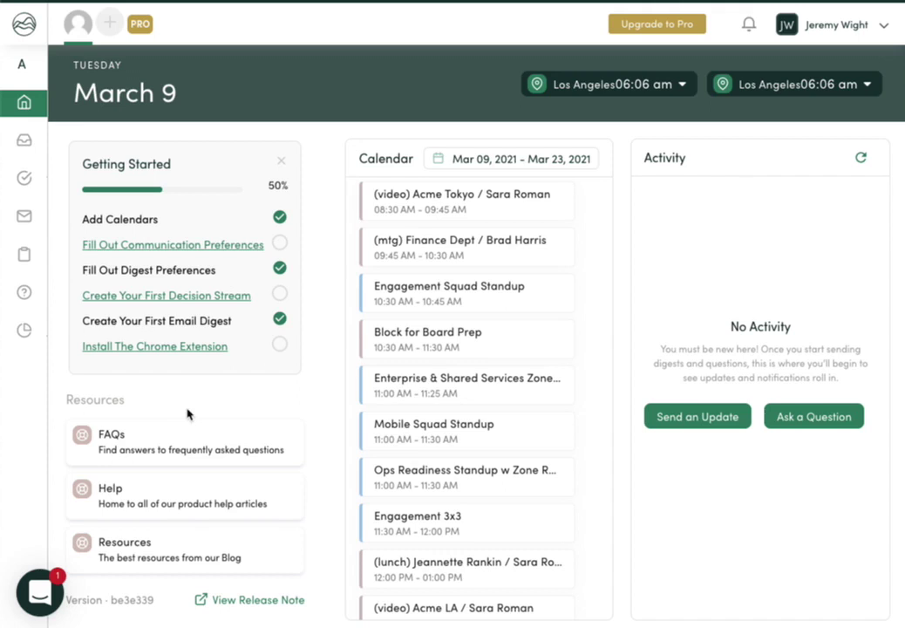
pyautogui.scroll(-1, 166, 436)
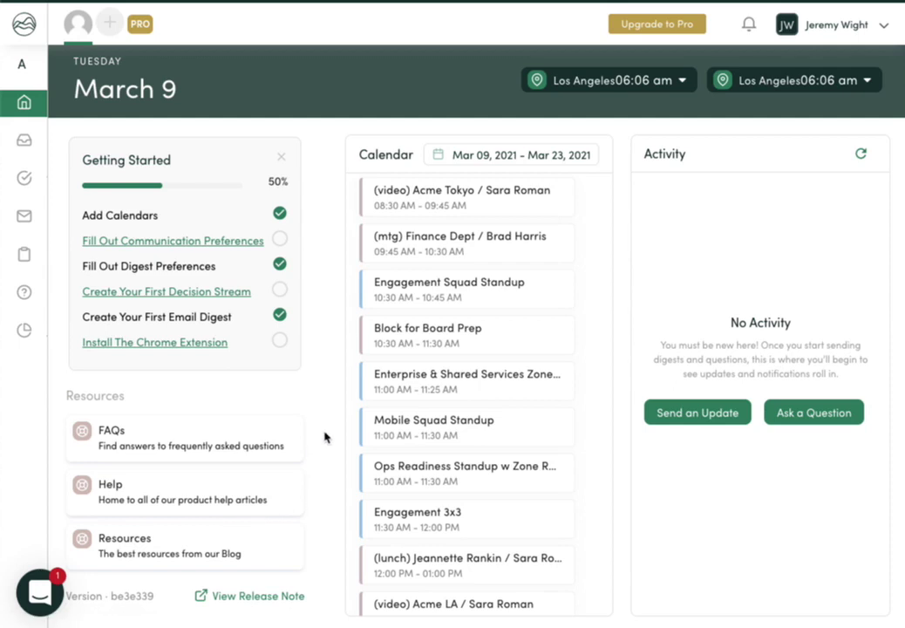
pyautogui.moveTo(30, 152)
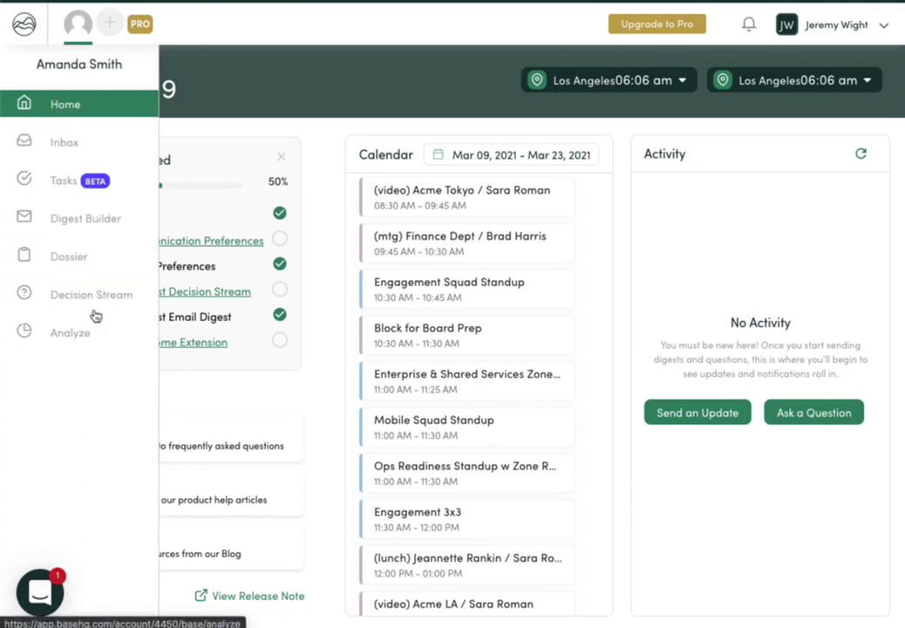
pyautogui.click(110, 25)
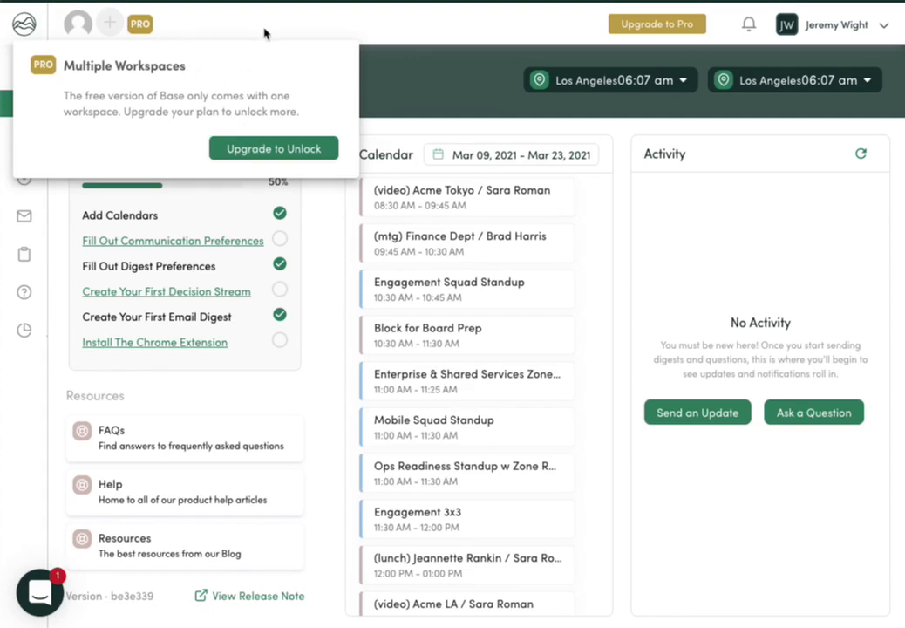
# Step: Check and close Notifications, then go to Workspace Settings from the account menu
pyautogui.click(749, 25)
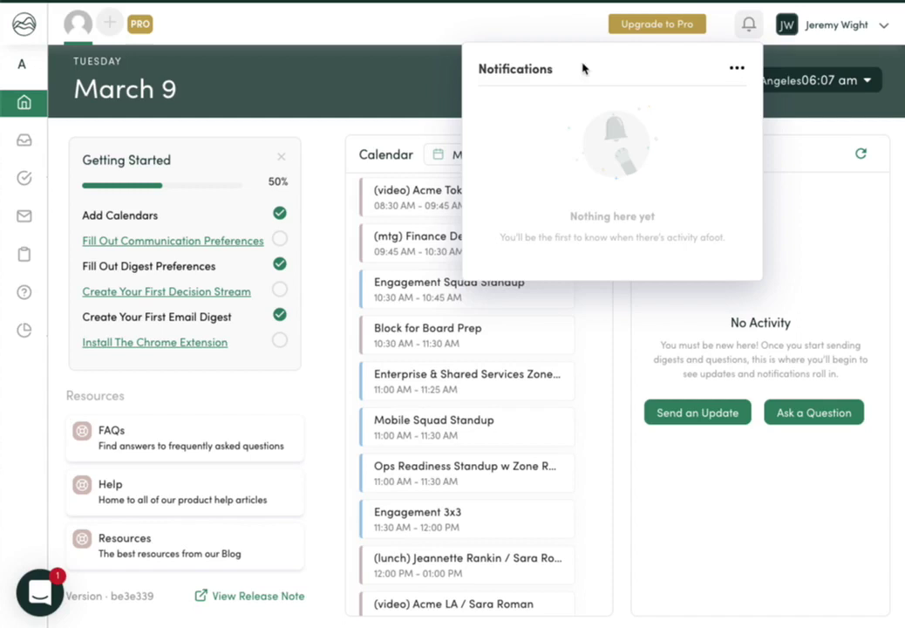
pyautogui.click(605, 29)
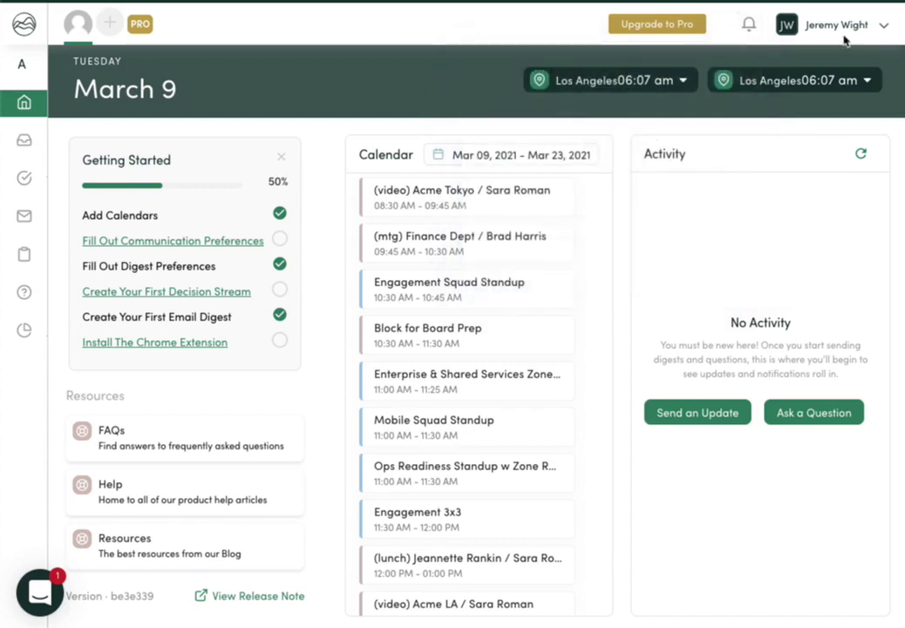
pyautogui.click(870, 33)
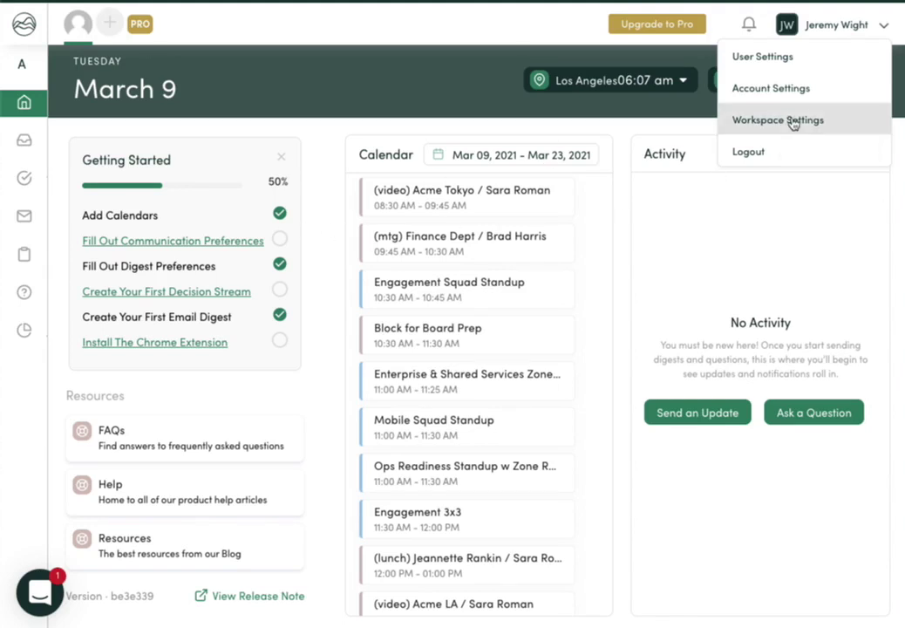
pyautogui.click(791, 121)
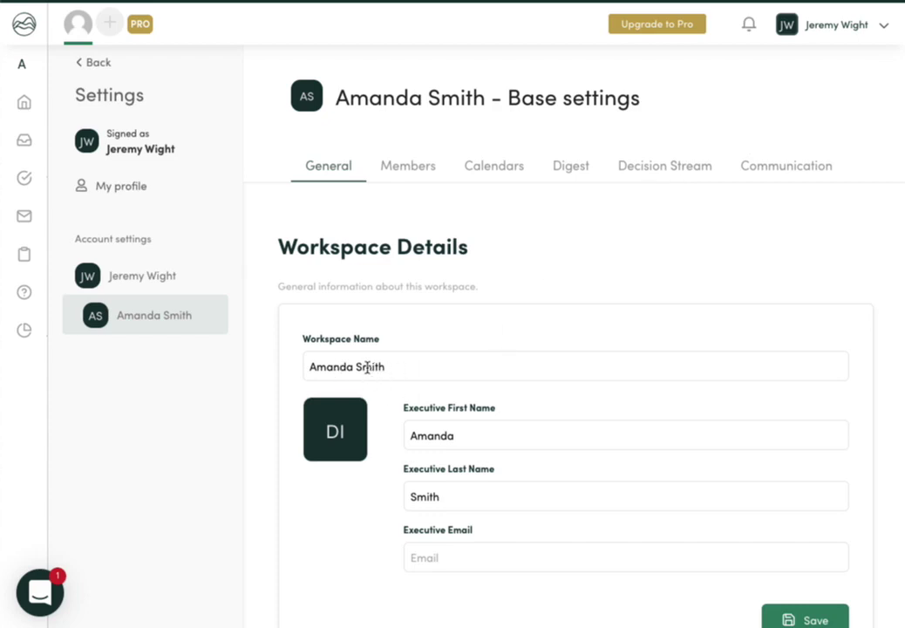
# Step: Enter and save the executive's email address in Workspace Details, then view Members
pyautogui.scroll(-1, 463, 555)
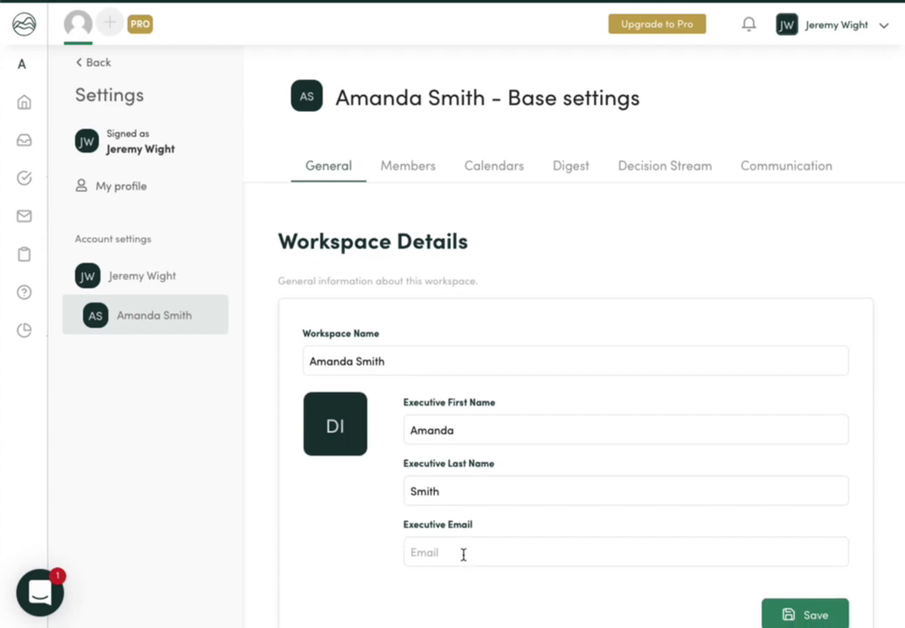
pyautogui.click(463, 516)
pyautogui.click(610, 485)
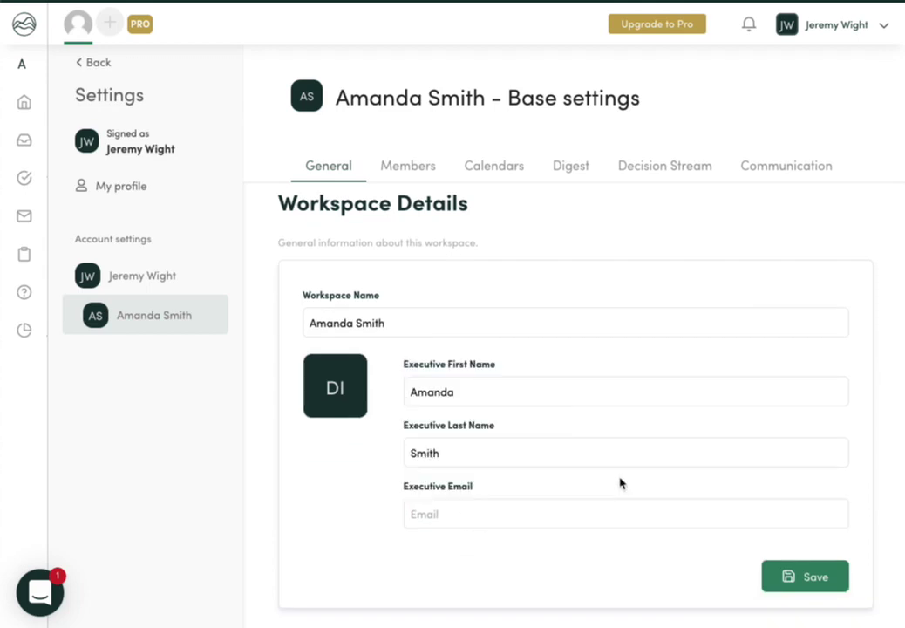
pyautogui.scroll(-1, 389, 490)
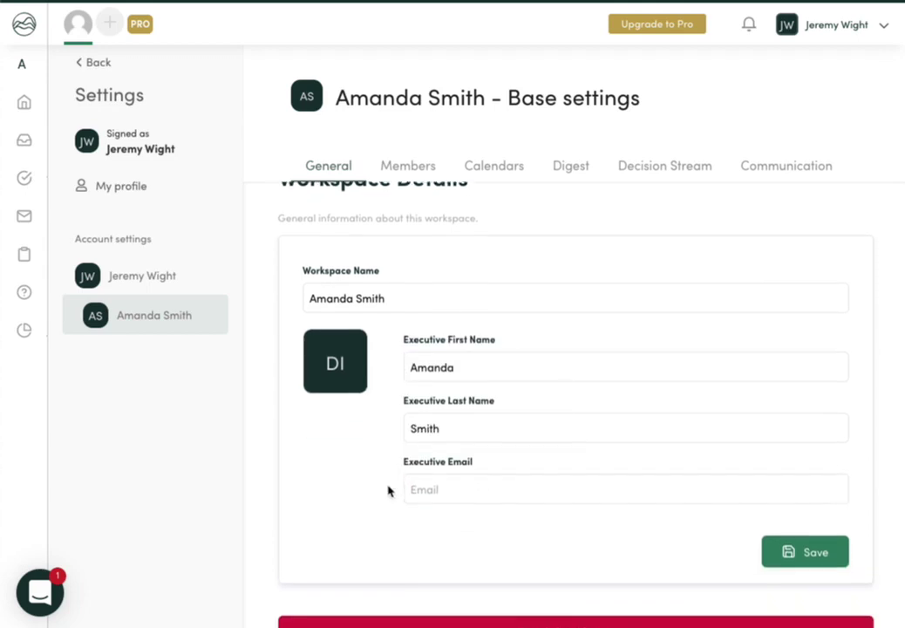
pyautogui.click(439, 473)
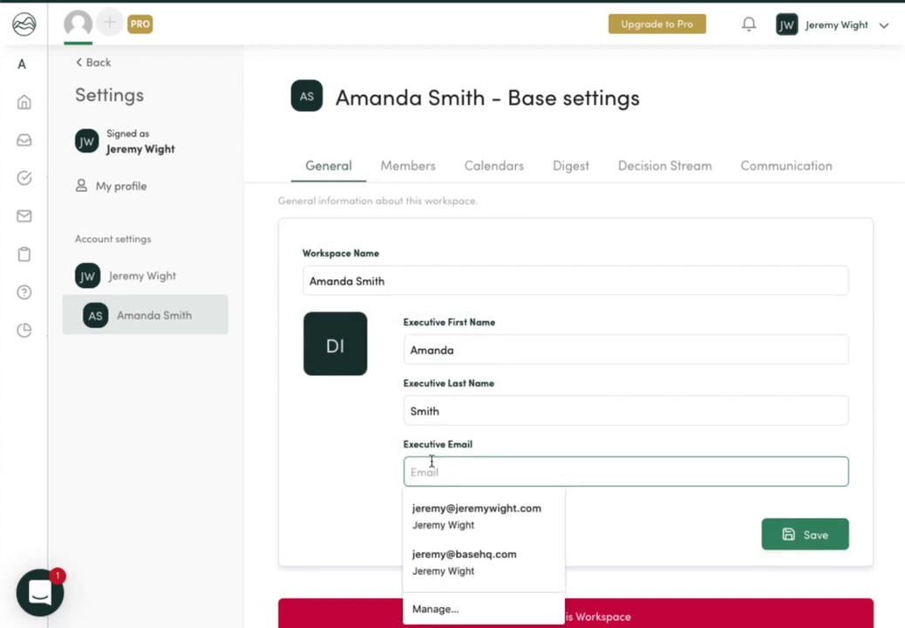
pyautogui.click(377, 454)
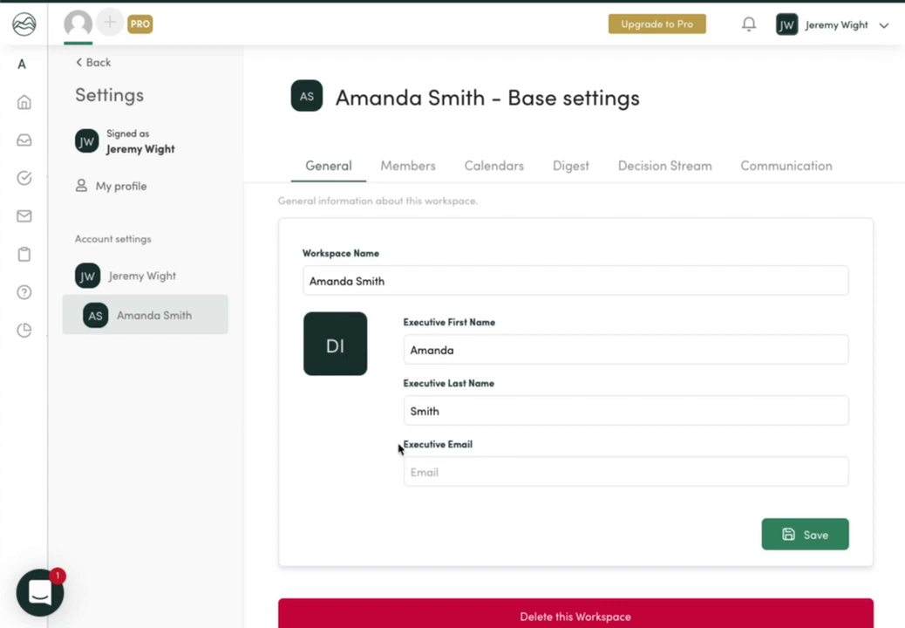
pyautogui.click(462, 478)
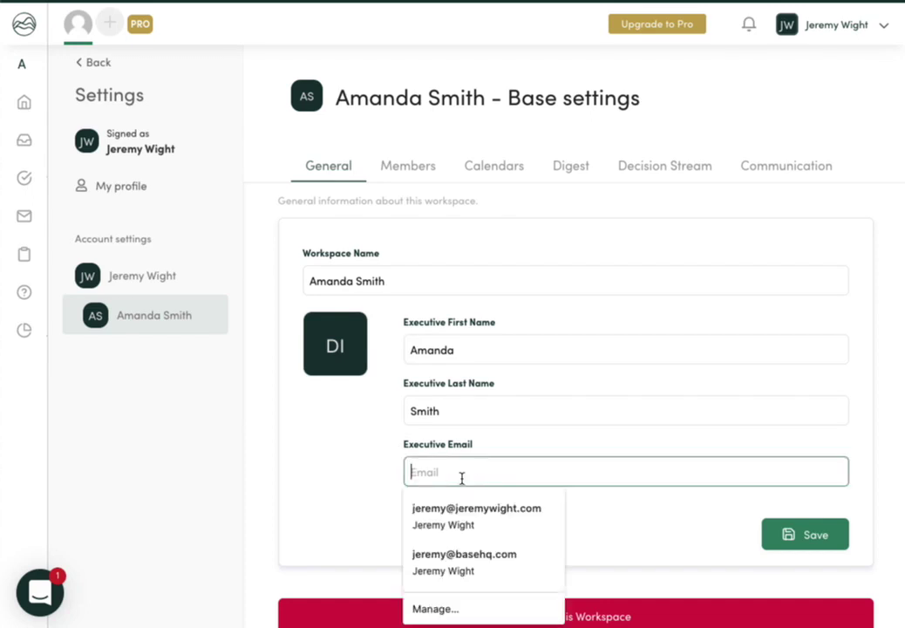
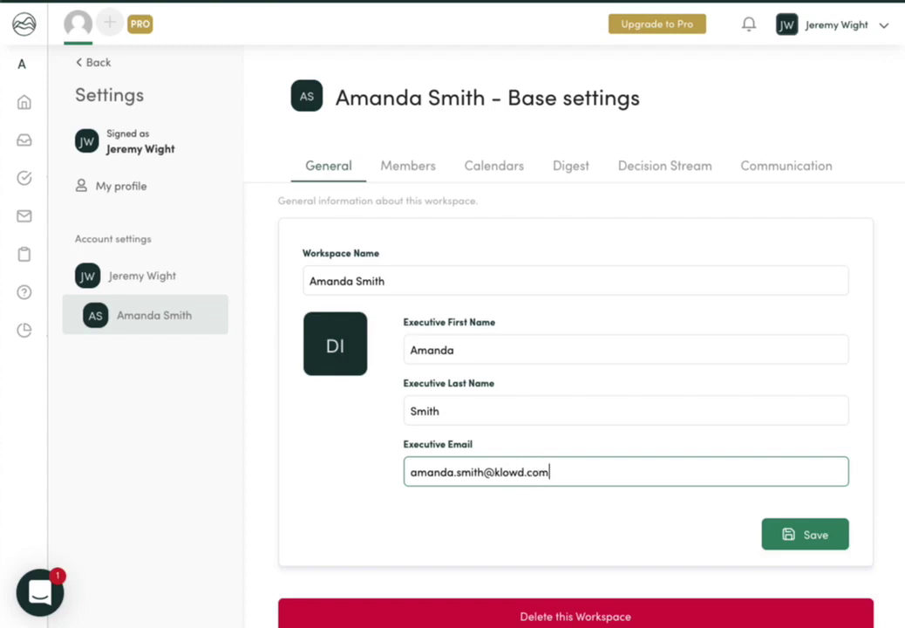
pyautogui.click(788, 547)
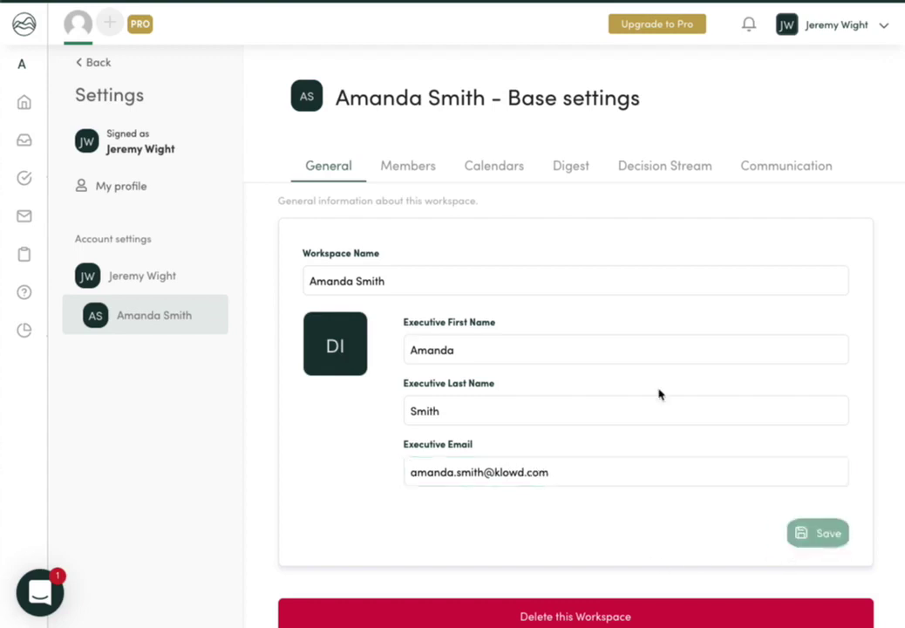
pyautogui.click(424, 167)
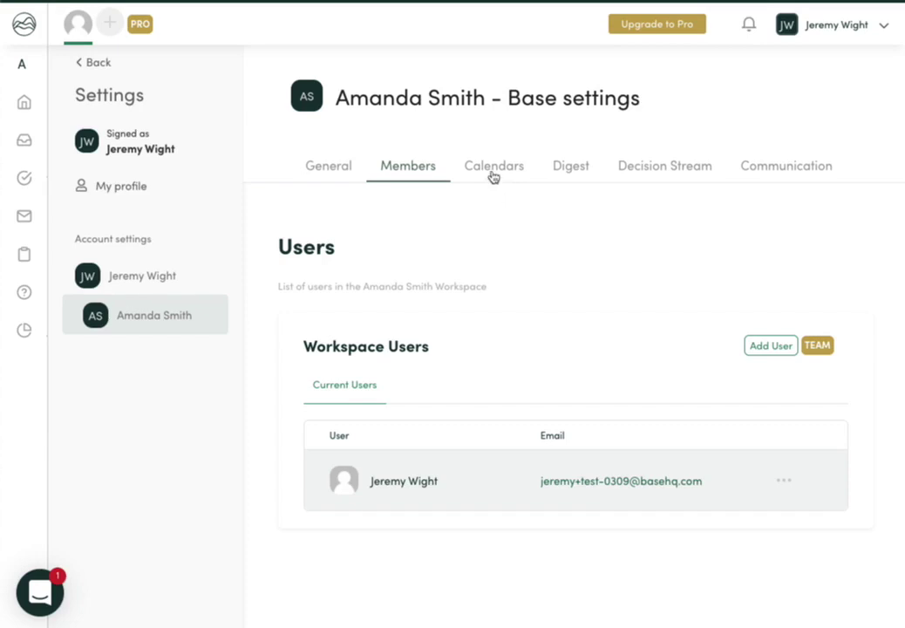
# Step: Open the Calendars tab and scroll through the workspace's calendar list
pyautogui.click(493, 170)
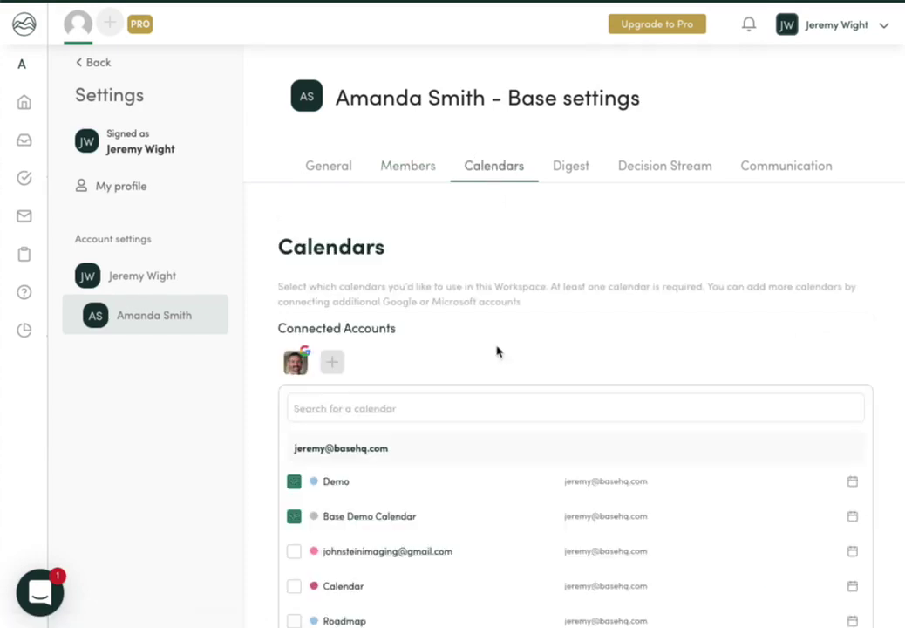
pyautogui.scroll(-1, 471, 463)
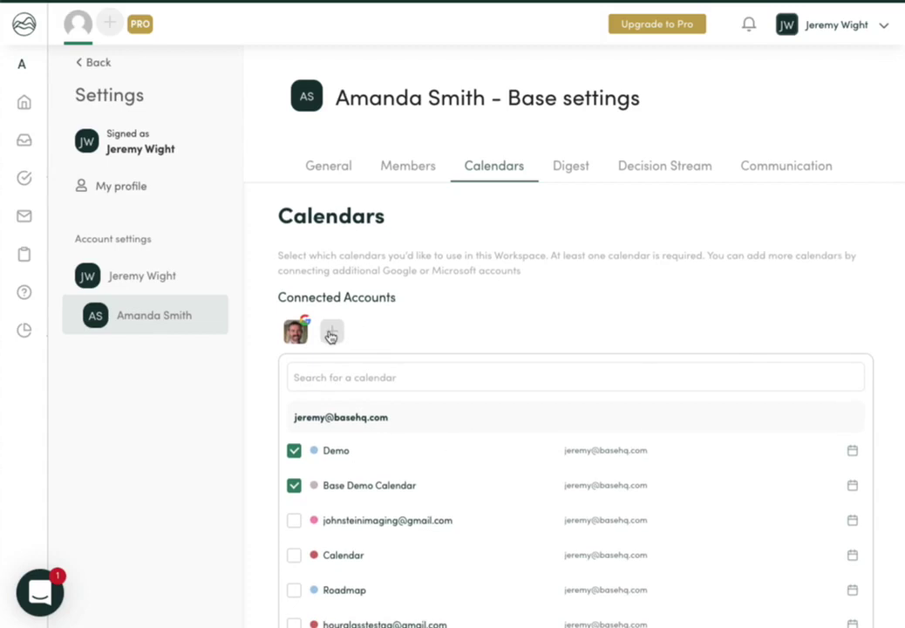
pyautogui.scroll(-4, 400, 398)
pyautogui.scroll(5, 468, 362)
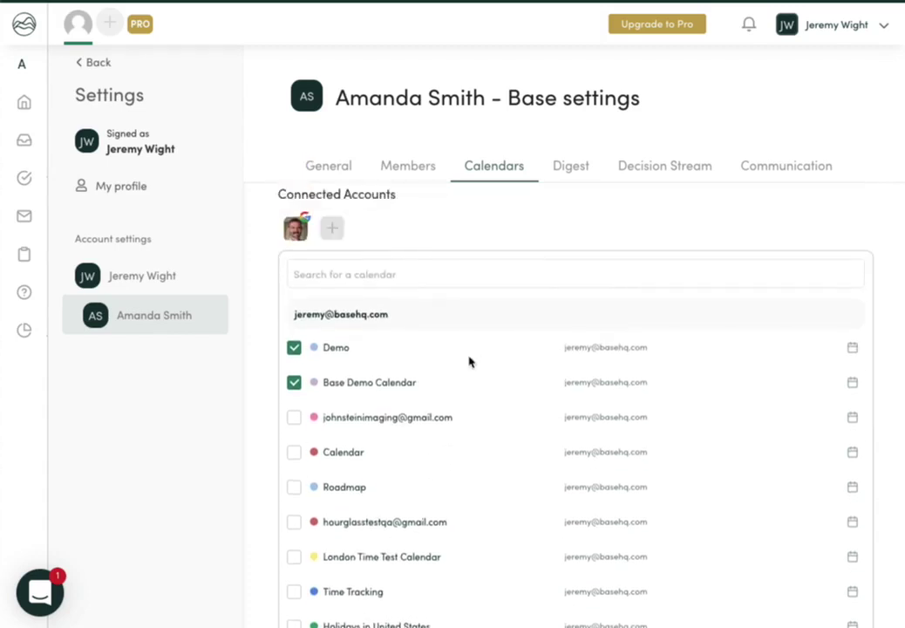
# Step: Open the Digest tab and scroll through the digest preferences
pyautogui.click(577, 174)
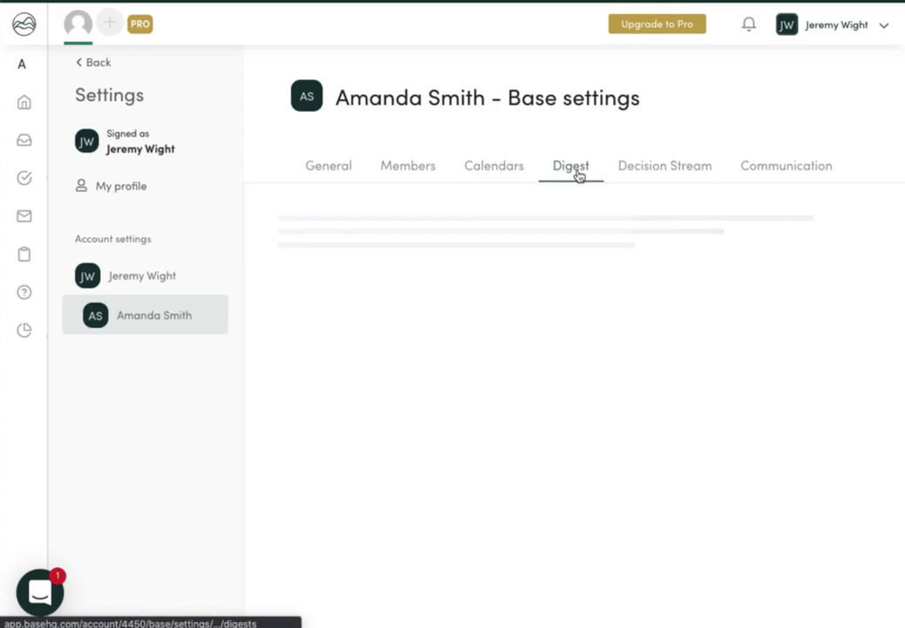
pyautogui.scroll(-1, 516, 339)
pyautogui.scroll(-2, 516, 339)
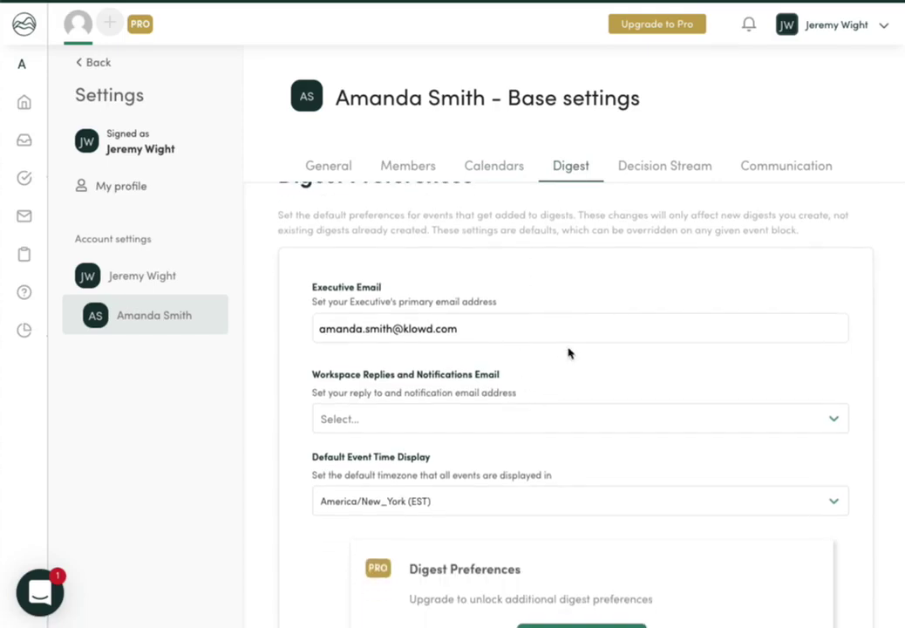
pyautogui.scroll(-1, 568, 352)
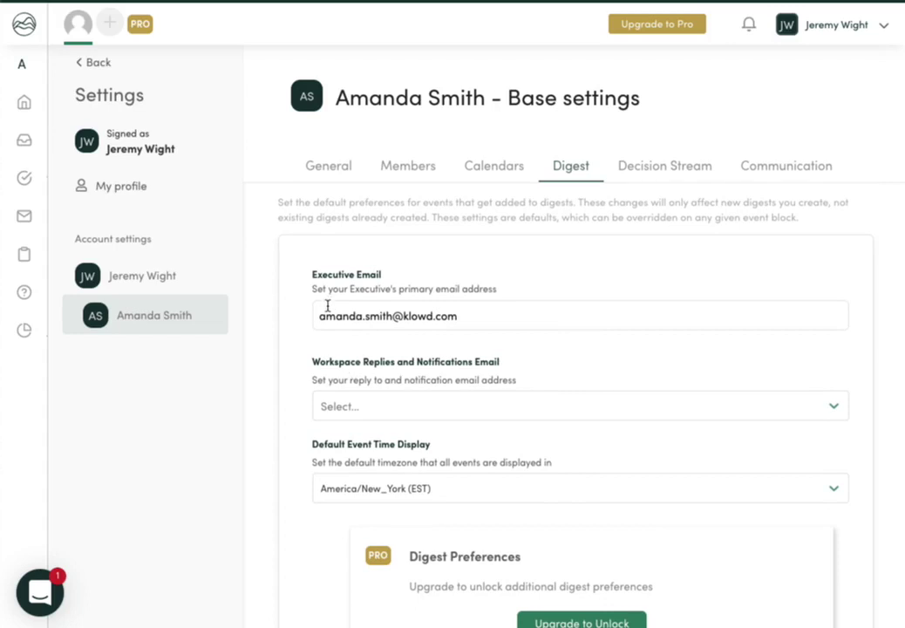
pyautogui.scroll(-2, 367, 353)
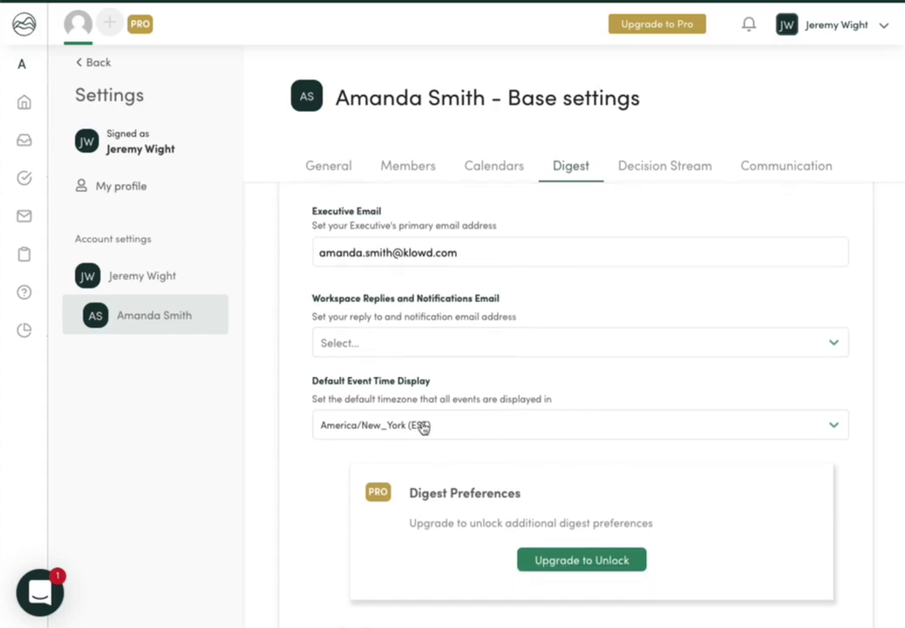
pyautogui.scroll(-2, 422, 427)
pyautogui.scroll(-1, 423, 427)
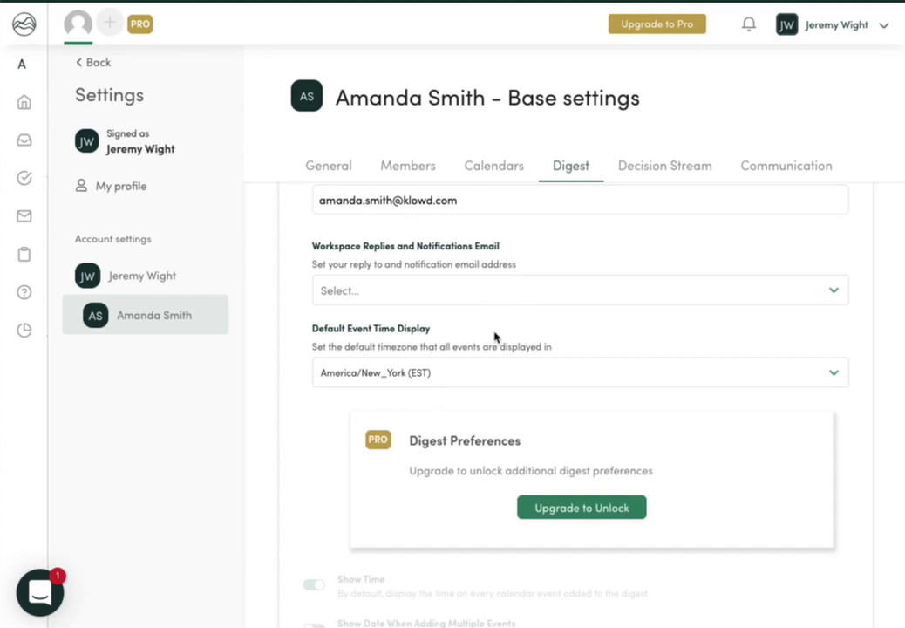
pyautogui.scroll(-5, 494, 336)
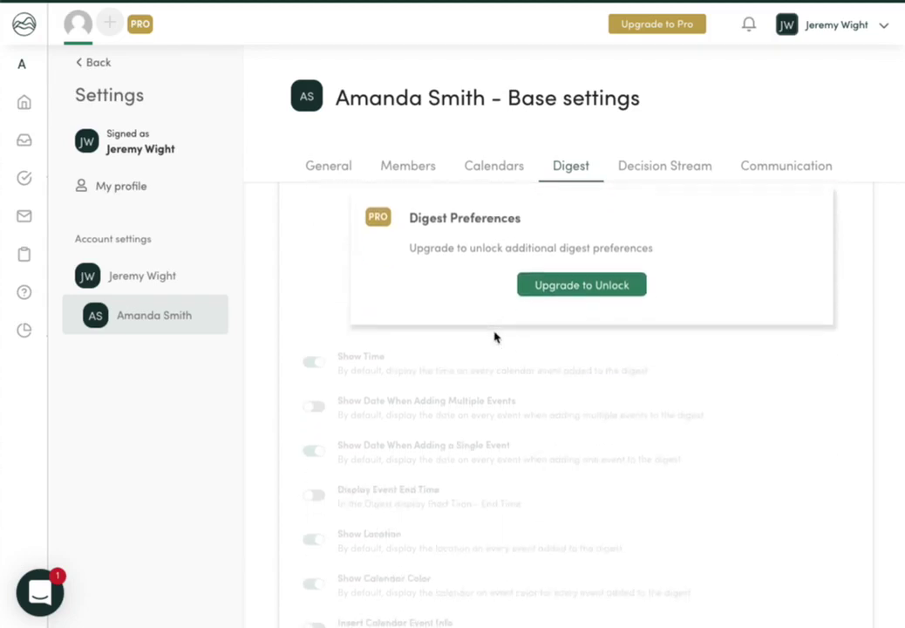
pyautogui.scroll(-1, 494, 336)
pyautogui.scroll(-1, 325, 366)
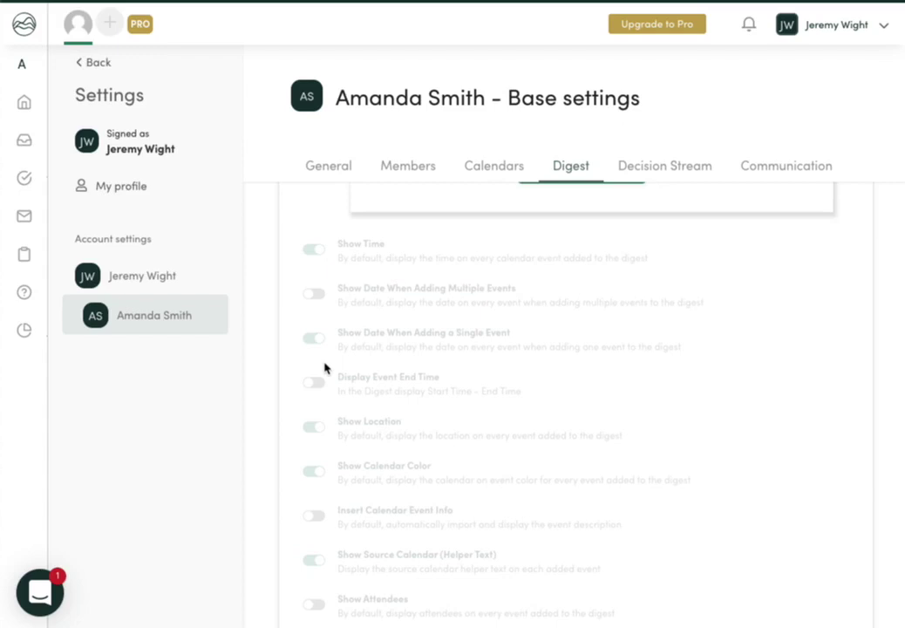
pyautogui.scroll(-2, 337, 454)
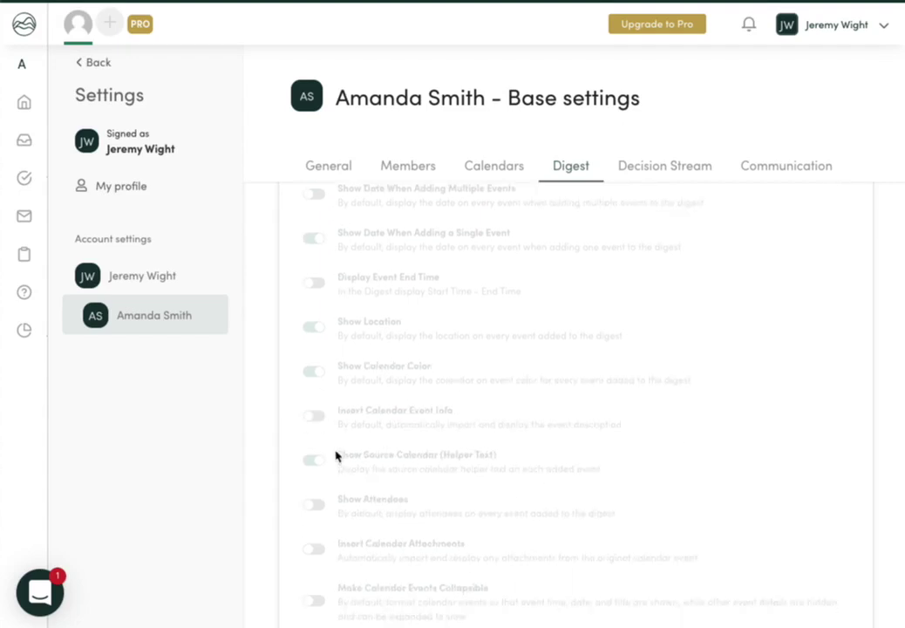
pyautogui.scroll(-3, 337, 454)
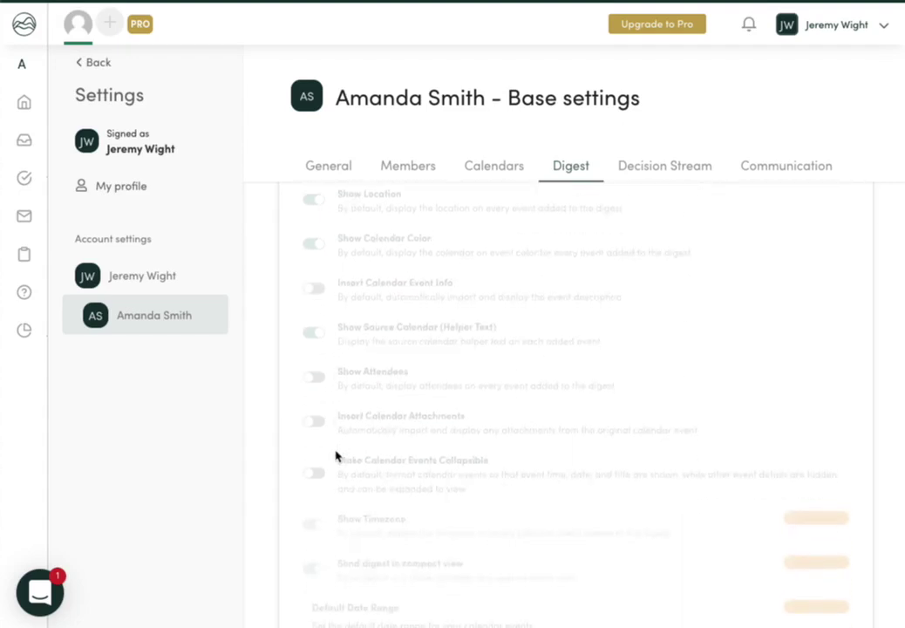
pyautogui.scroll(6, 337, 455)
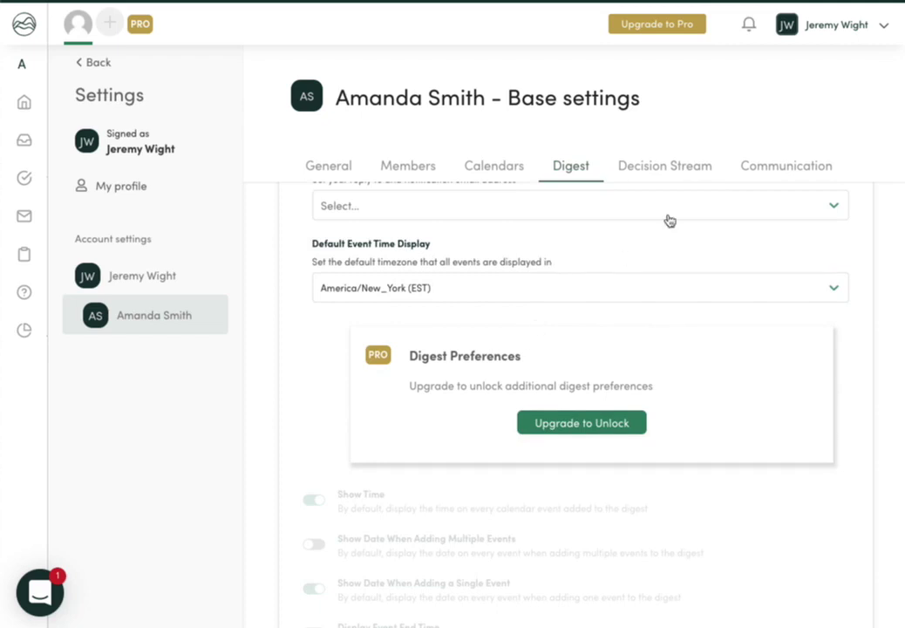
# Step: Set the Decision Stream default question type to Yes/No Response
pyautogui.click(681, 181)
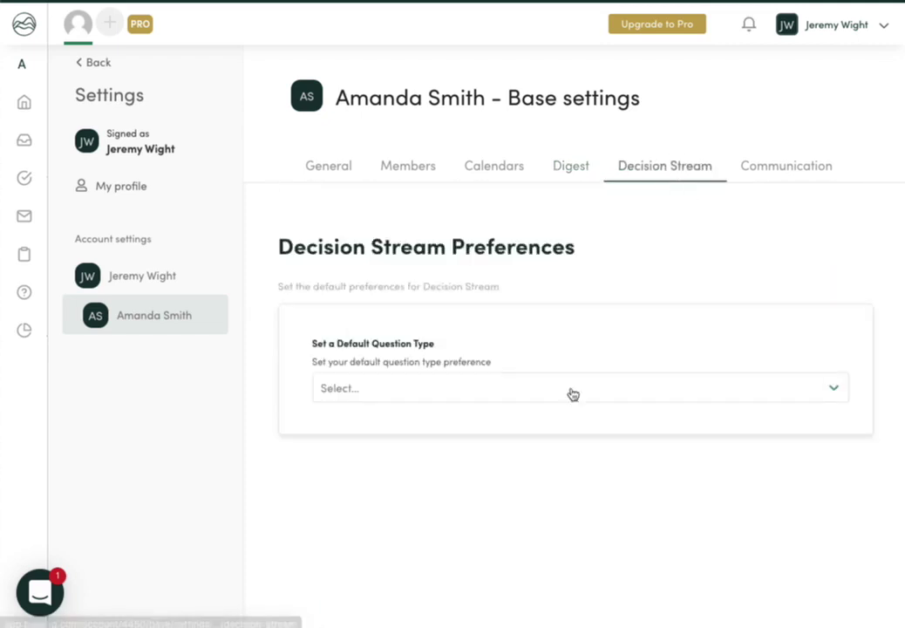
pyautogui.click(678, 400)
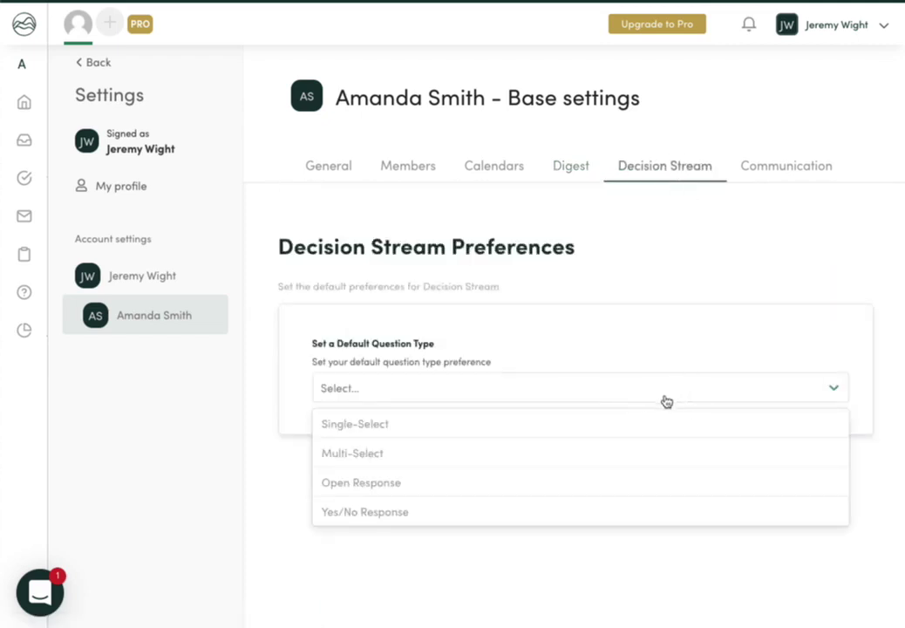
pyautogui.click(549, 514)
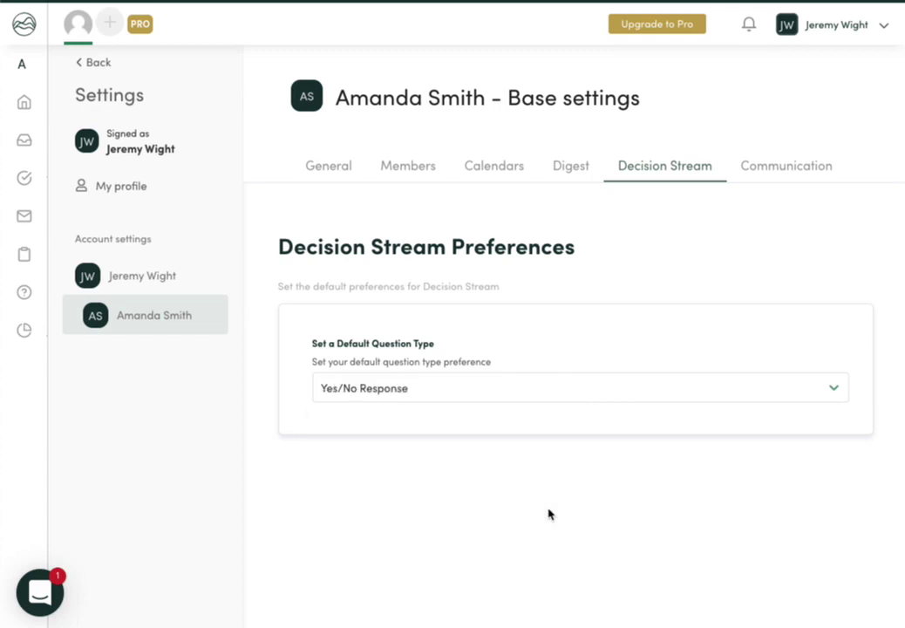
# Step: In Communication preferences, enter the executive's phone number for SMS notifications
pyautogui.click(795, 178)
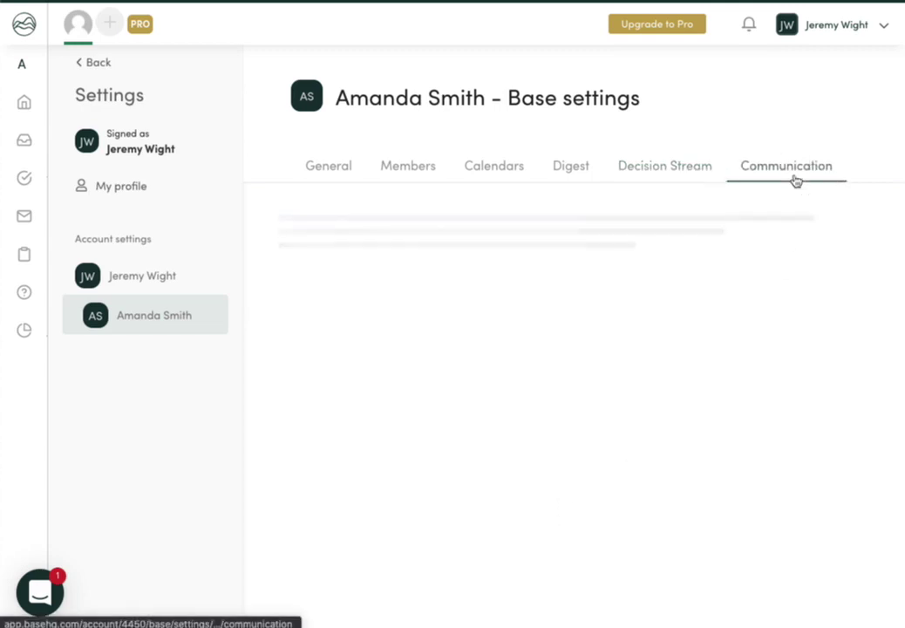
pyautogui.scroll(-3, 738, 360)
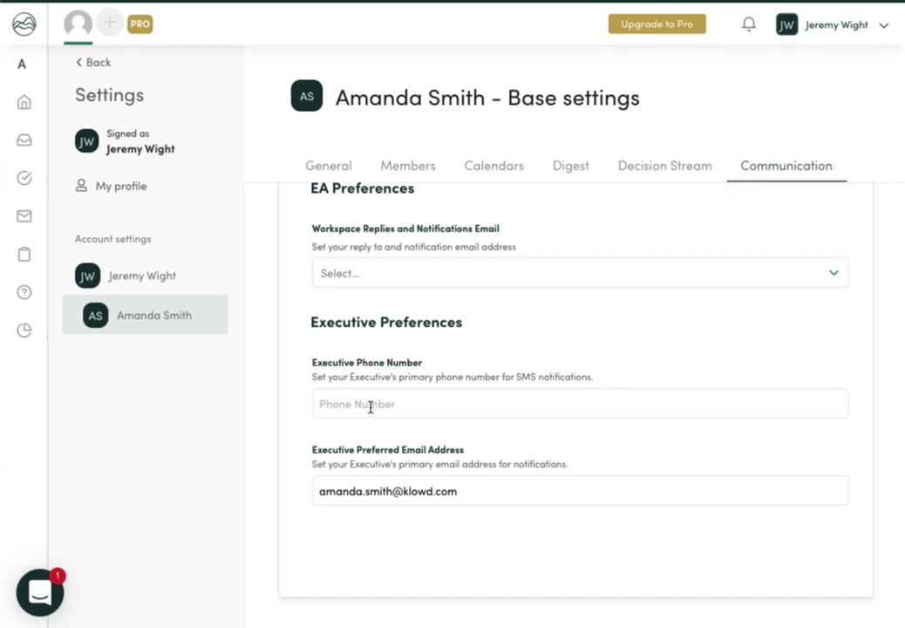
pyautogui.click(371, 405)
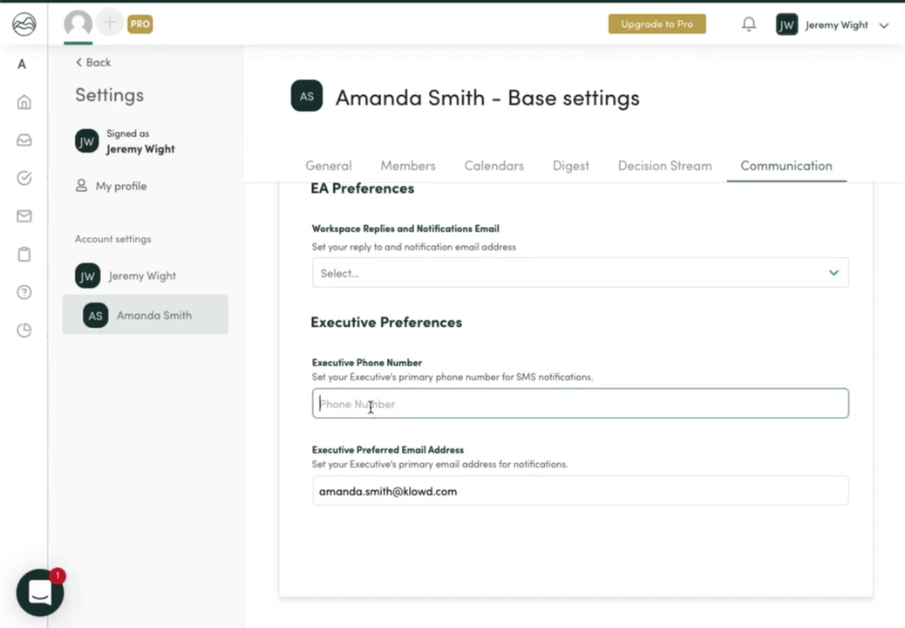
pyautogui.write('9999999999')
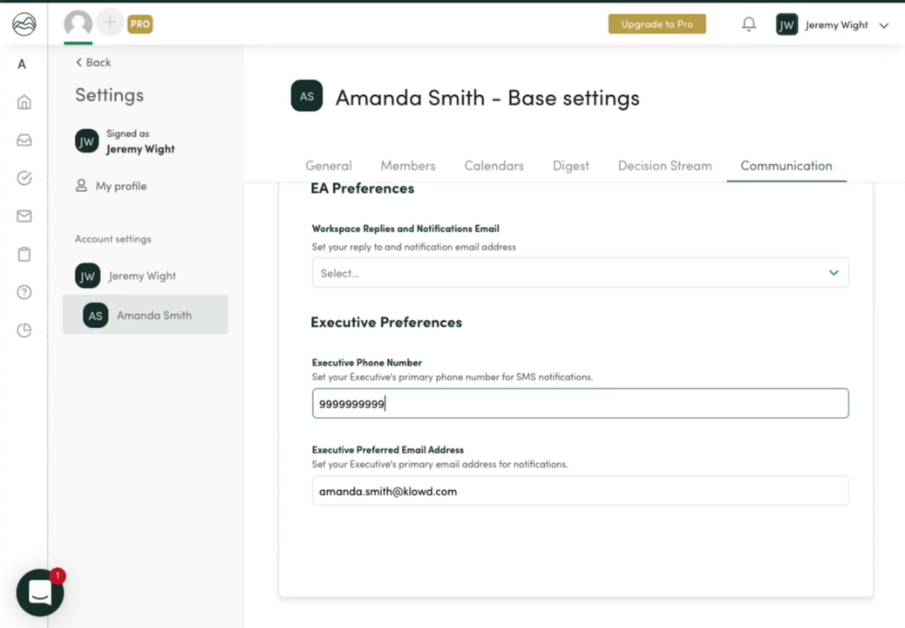
pyautogui.scroll(-1, 457, 510)
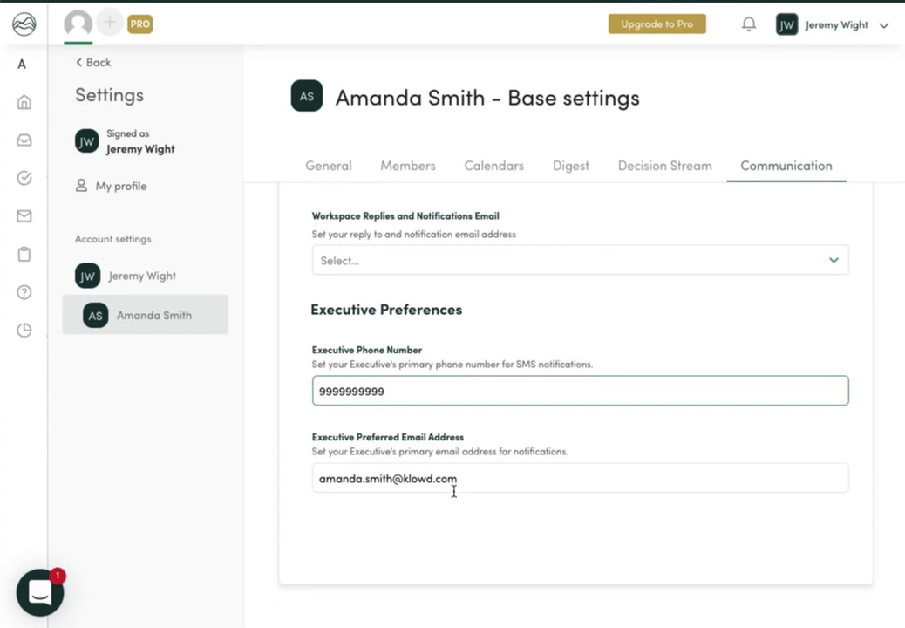
pyautogui.click(453, 488)
pyautogui.scroll(2, 344, 297)
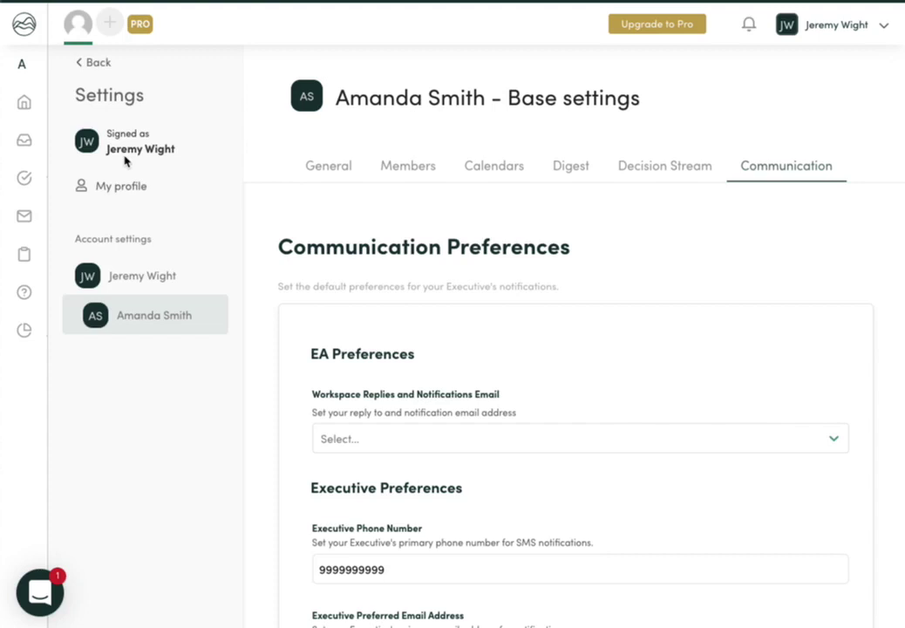
# Step: Go back to the Home dashboard showing the Mar 09 – Mar 23, 2021 calendar
pyautogui.moveTo(39, 137)
pyautogui.click(40, 105)
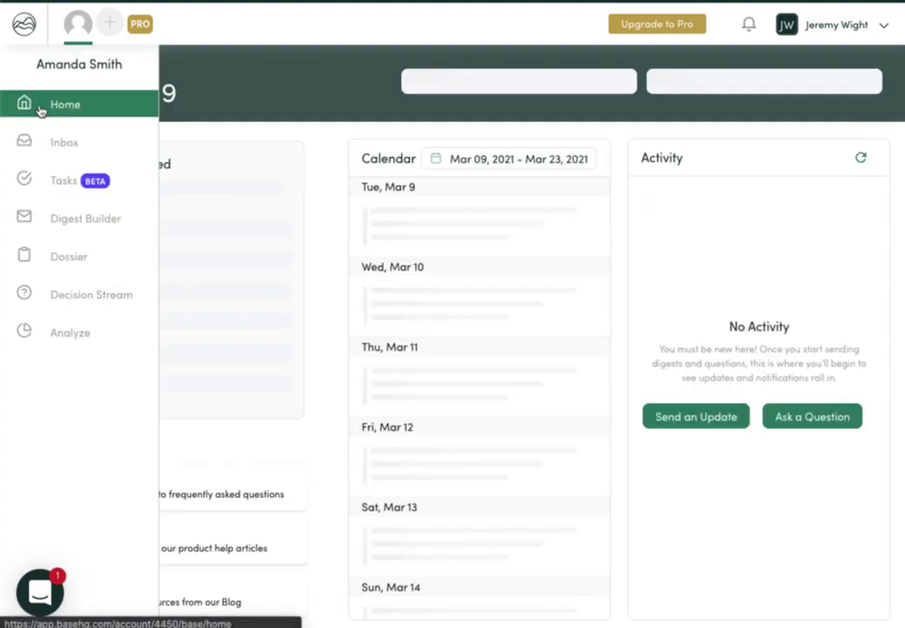